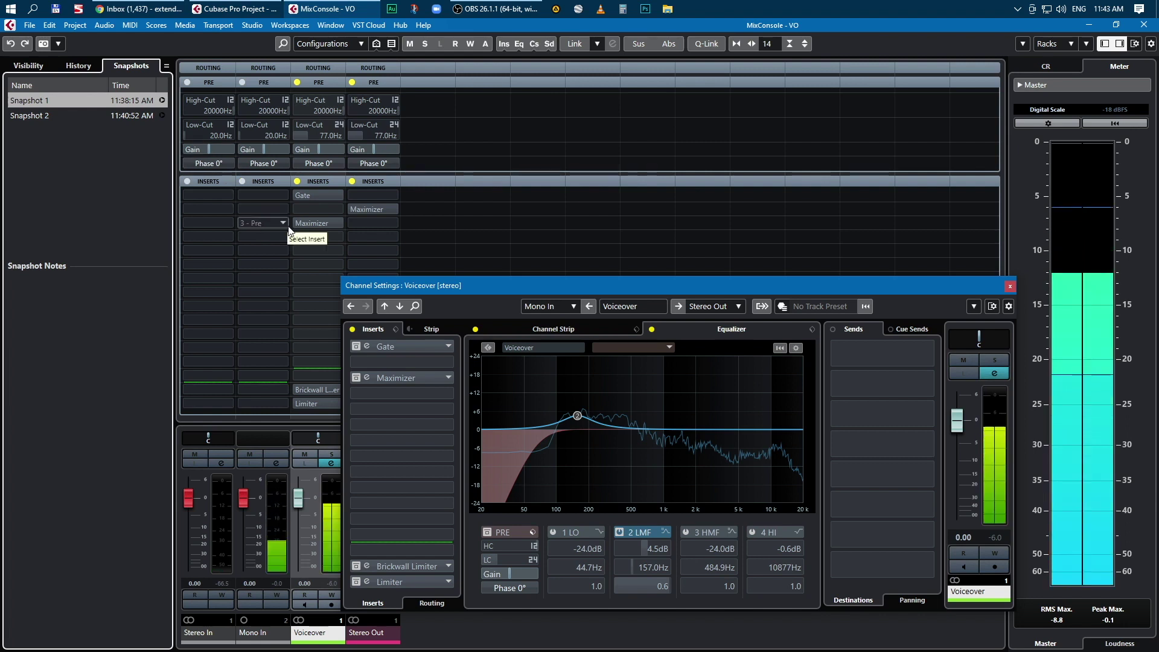
- Recall mixer Snapshot 2 and return to the project window with the Voiceover track
{"action": "left_click", "coordinate": [162, 115]}
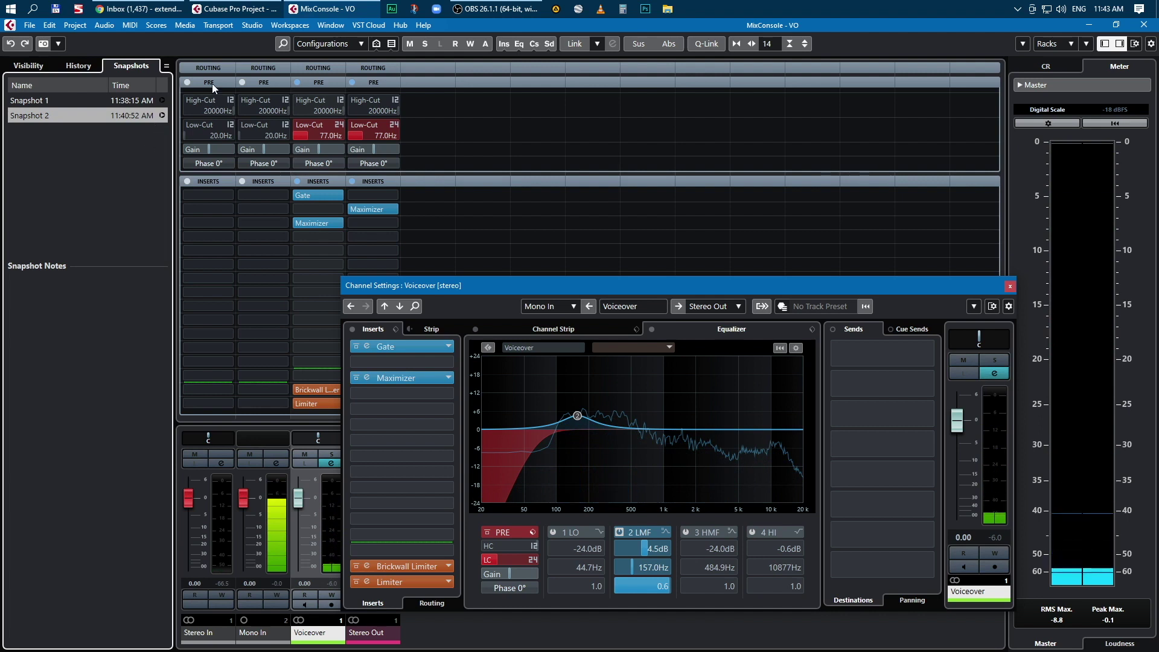
{"action": "left_click", "coordinate": [241, 11]}
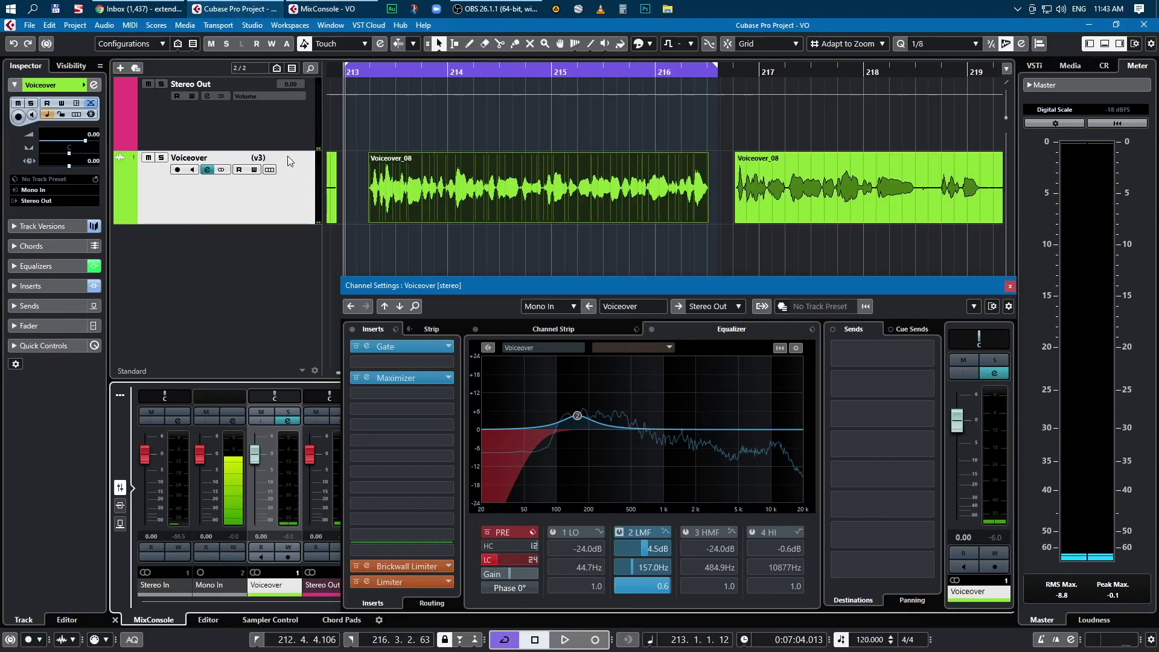
{"action": "left_click", "coordinate": [277, 136]}
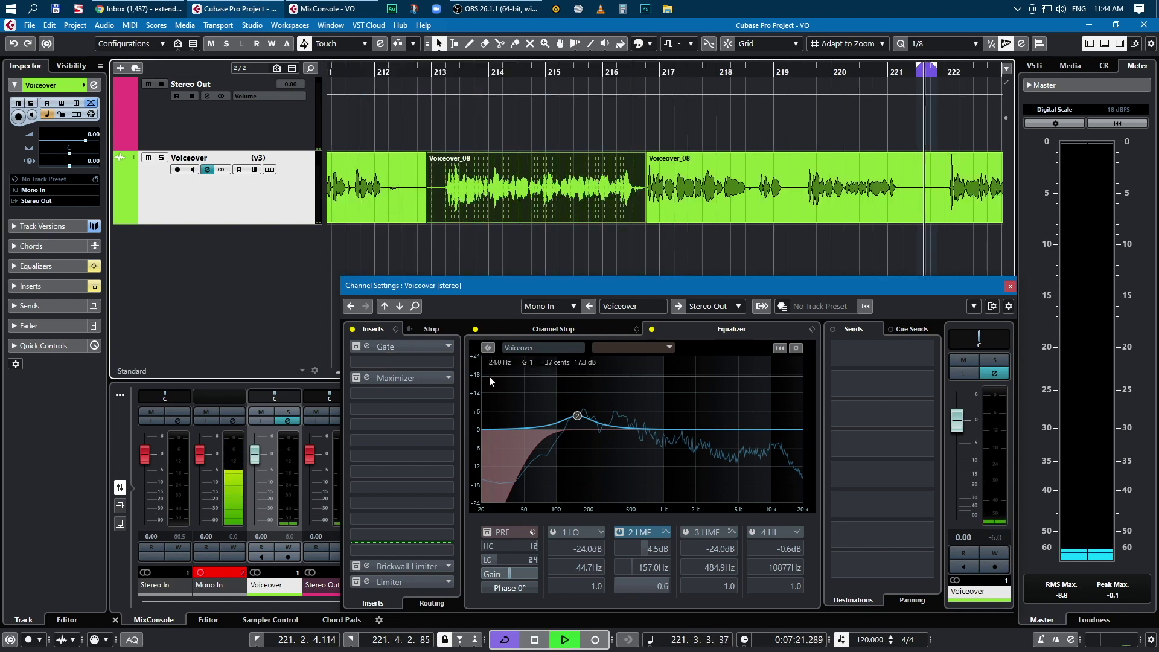
- Reset the master meter's maximum values and take the Voiceover channel's Gate and Maximizer inserts out of bypass, auditioning the looped section
{"action": "left_click", "coordinate": [1113, 597]}
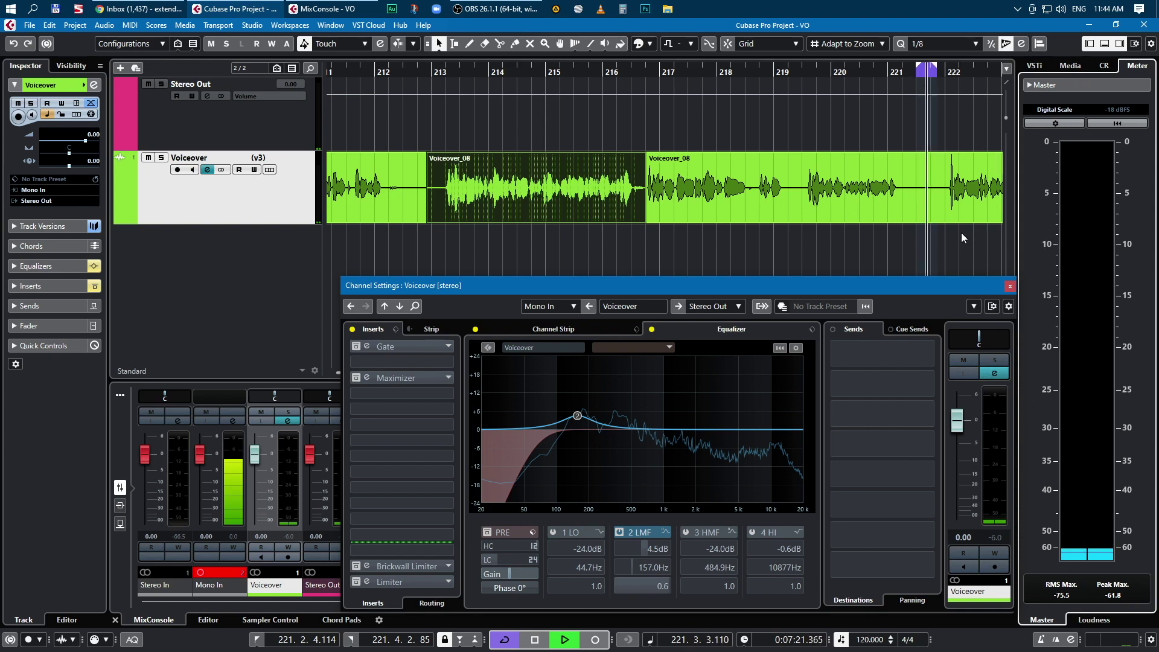
{"action": "left_click", "coordinate": [354, 342]}
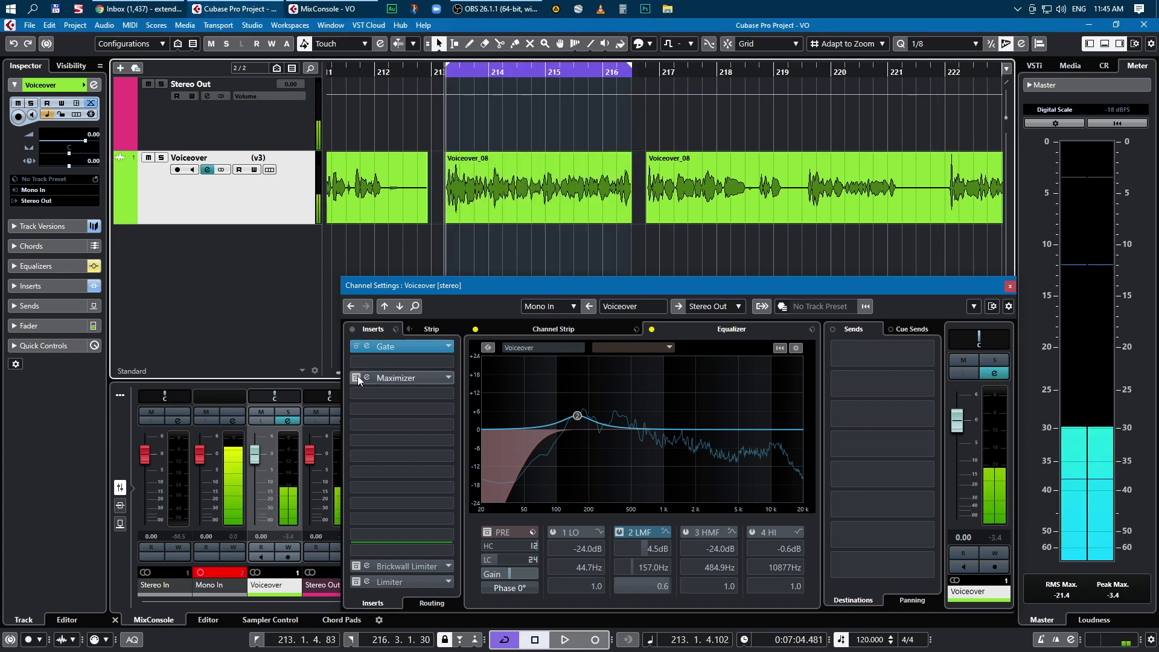
{"action": "left_click", "coordinate": [356, 376]}
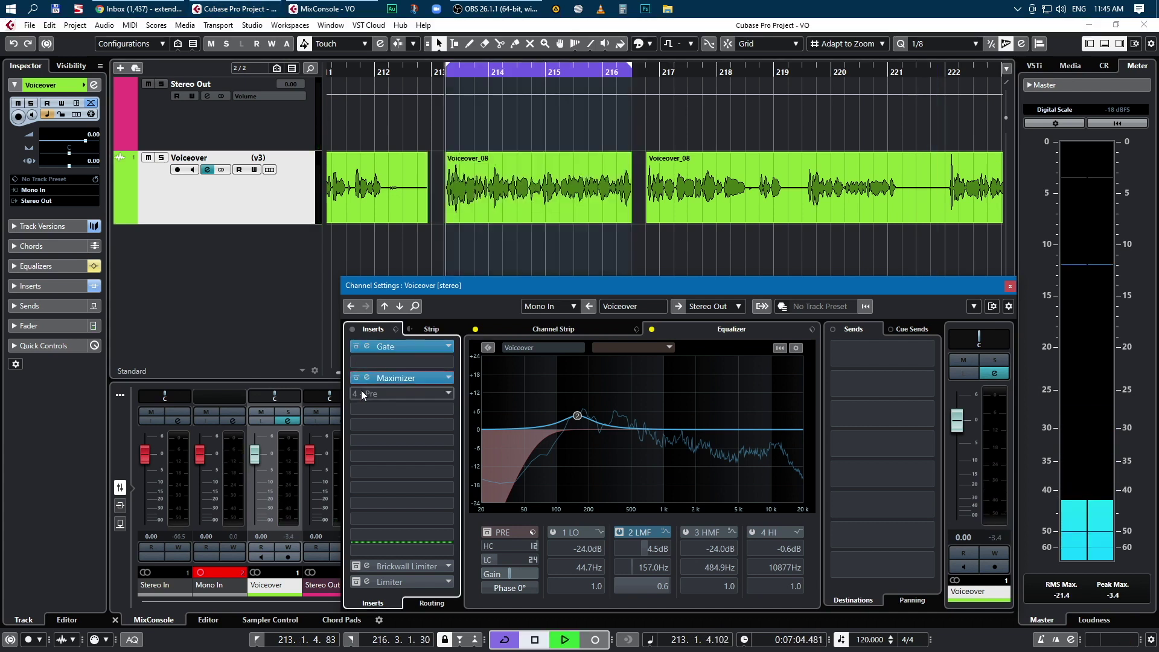
{"action": "left_click", "coordinate": [355, 376]}
{"action": "left_click", "coordinate": [355, 378]}
{"action": "key", "text": "space"}
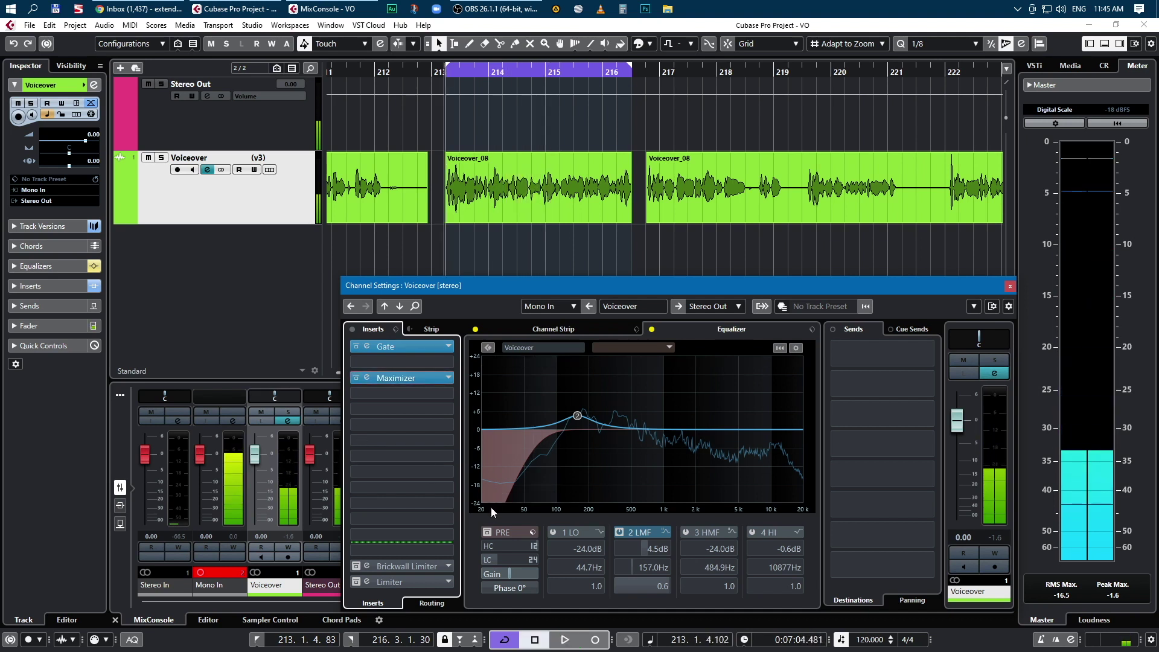
- Take the Voiceover channel's Pre section and equalizer out of bypass and play the looped section
{"action": "left_click", "coordinate": [486, 536]}
{"action": "left_click", "coordinate": [485, 532]}
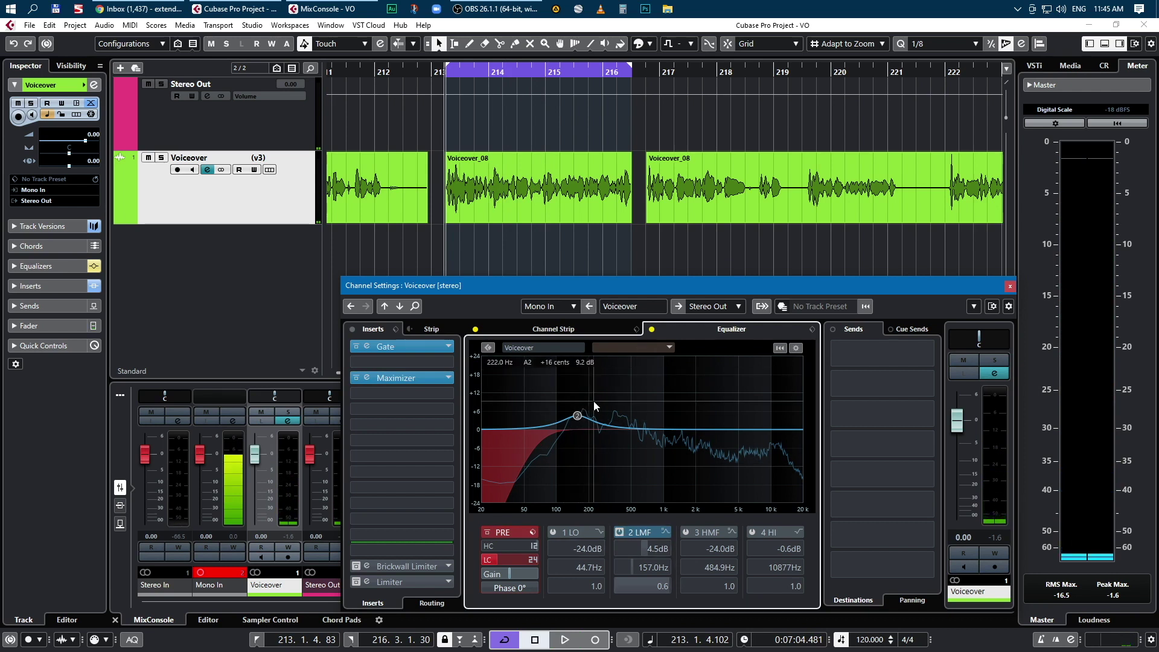
{"action": "left_click", "coordinate": [651, 329]}
{"action": "key", "text": "space"}
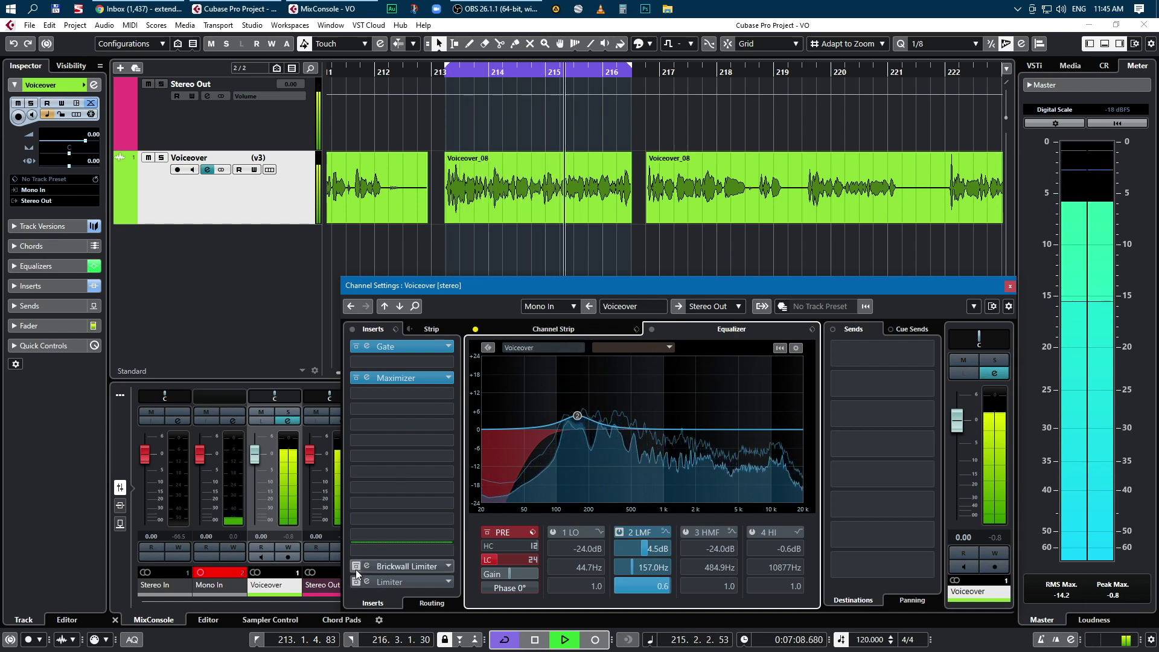
{"action": "key", "text": "space"}
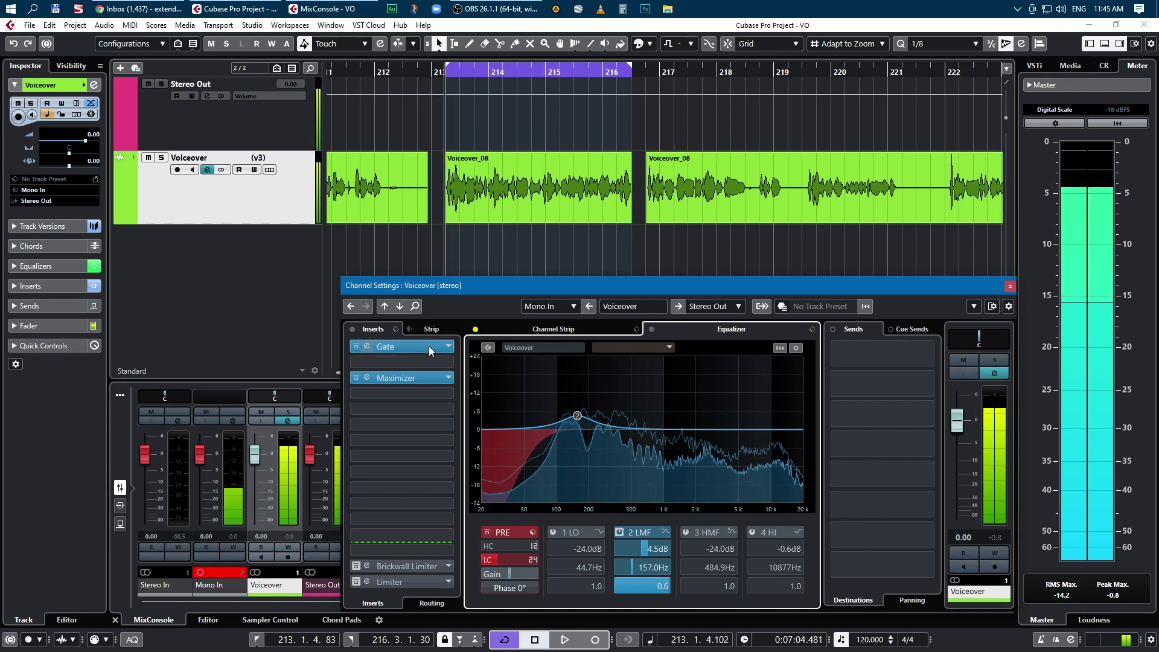
- Show the Voiceover channel strip modules, take the DeEsser out of bypass and audition the loop
{"action": "left_click", "coordinate": [555, 329]}
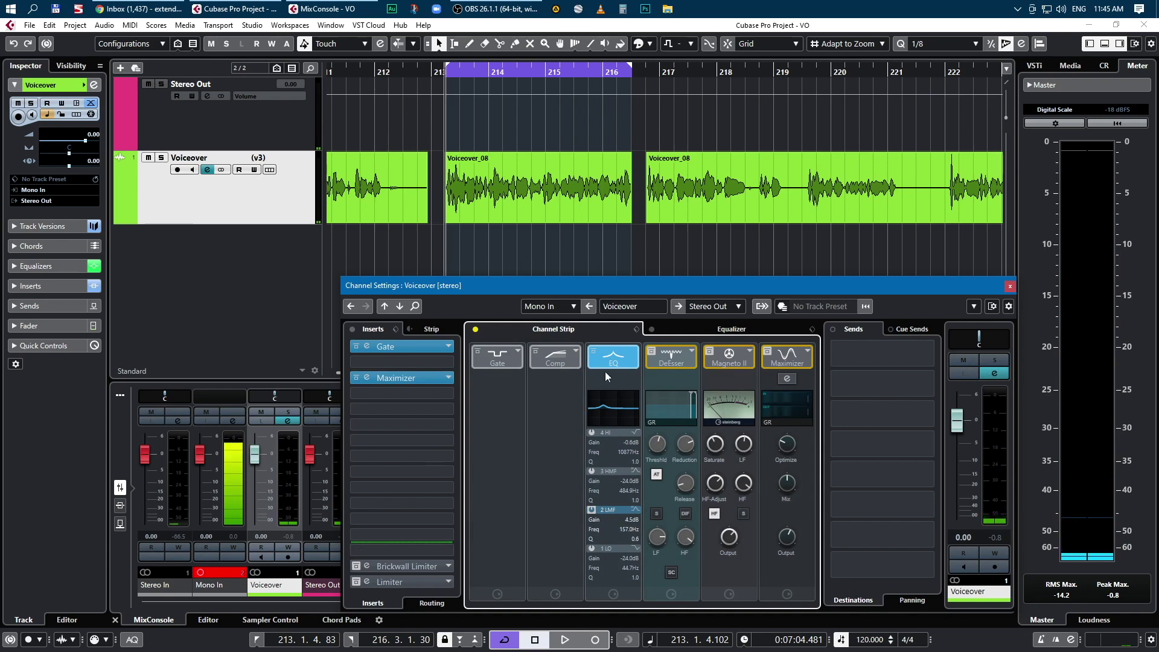
{"action": "key", "text": "space"}
{"action": "key", "text": "space"}
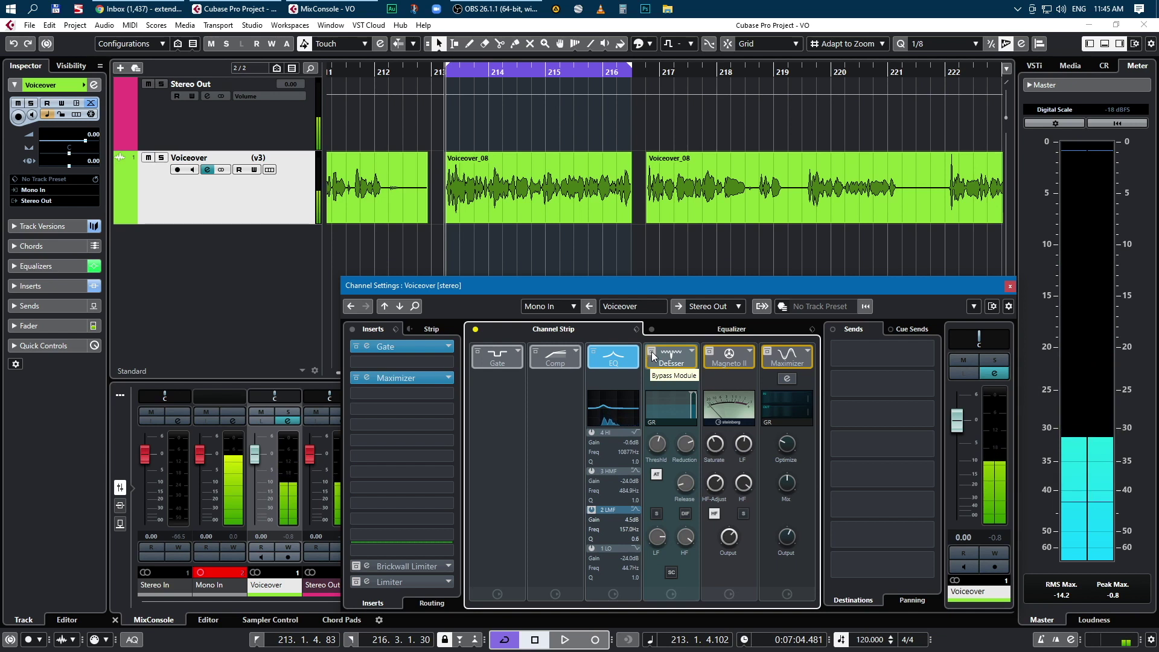
{"action": "left_click", "coordinate": [650, 351]}
{"action": "key", "text": "space"}
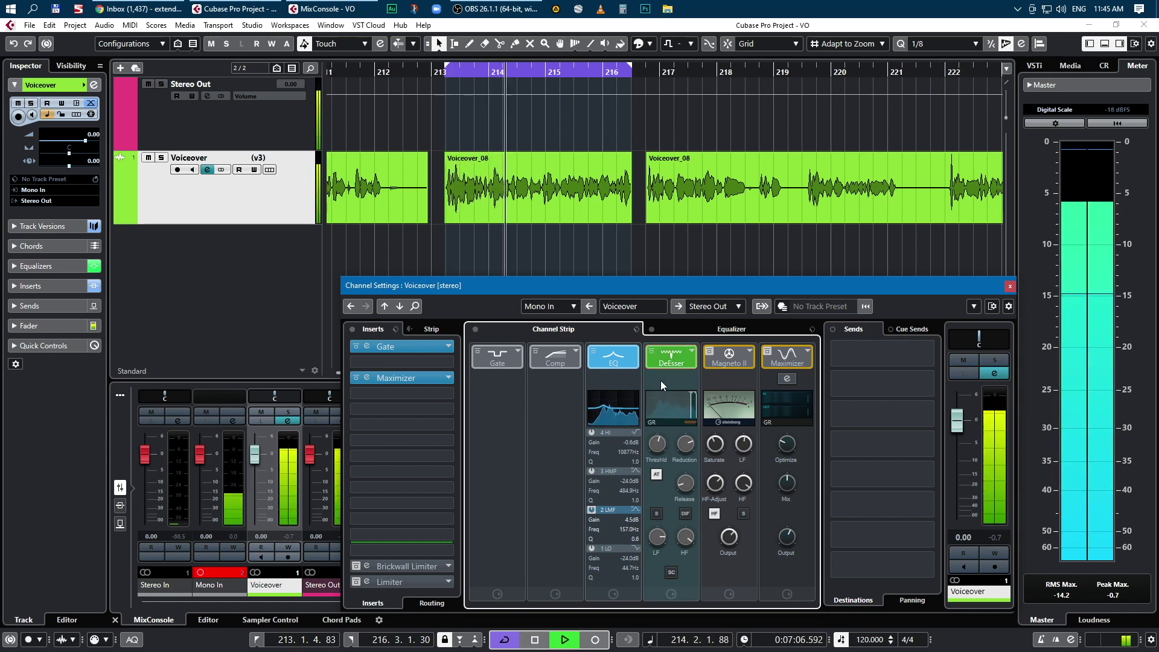
{"action": "key", "text": "space"}
- Take the Magneto II module out of bypass and audition the looped voiceover
{"action": "left_click", "coordinate": [711, 352]}
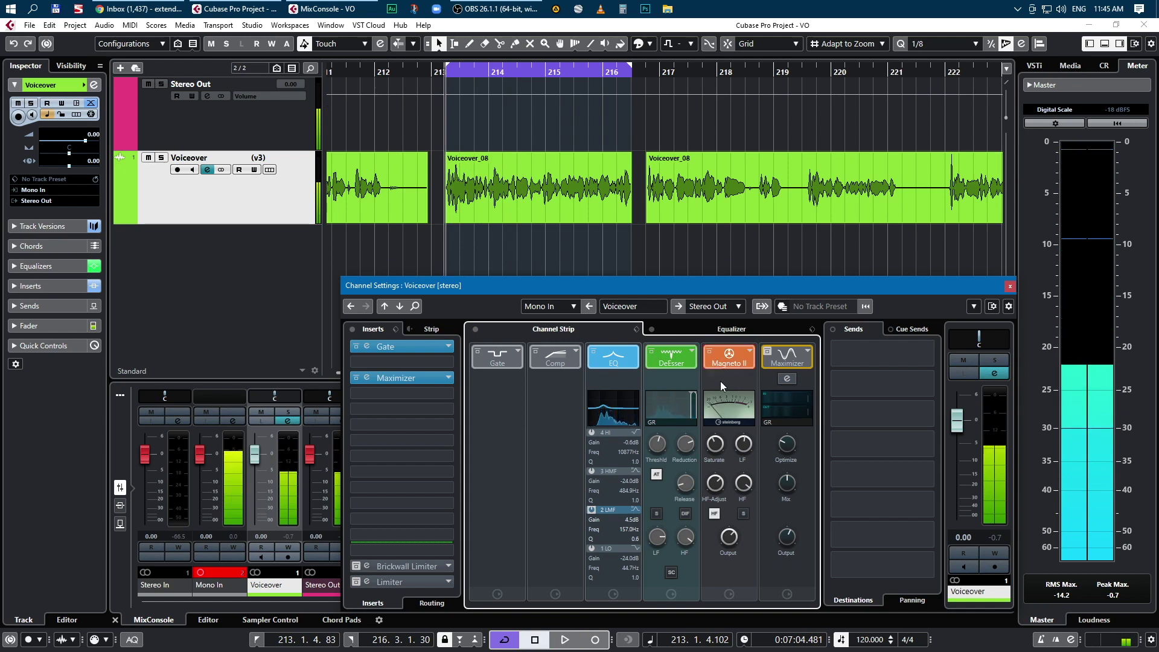
{"action": "key", "text": "space"}
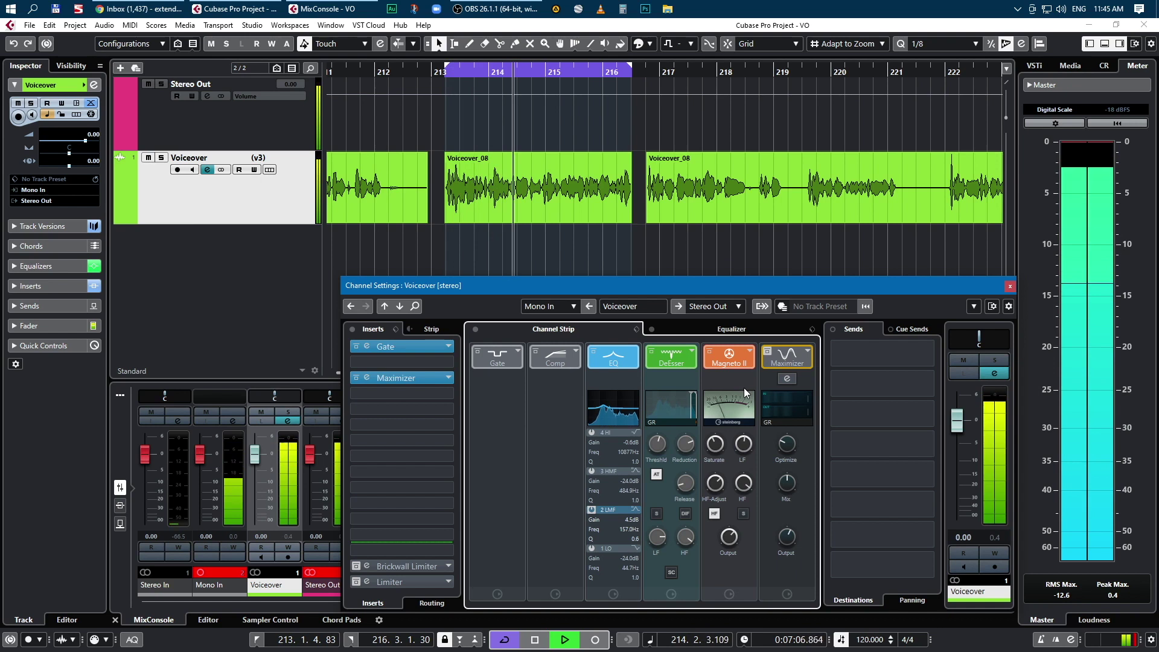
{"action": "key", "text": "space"}
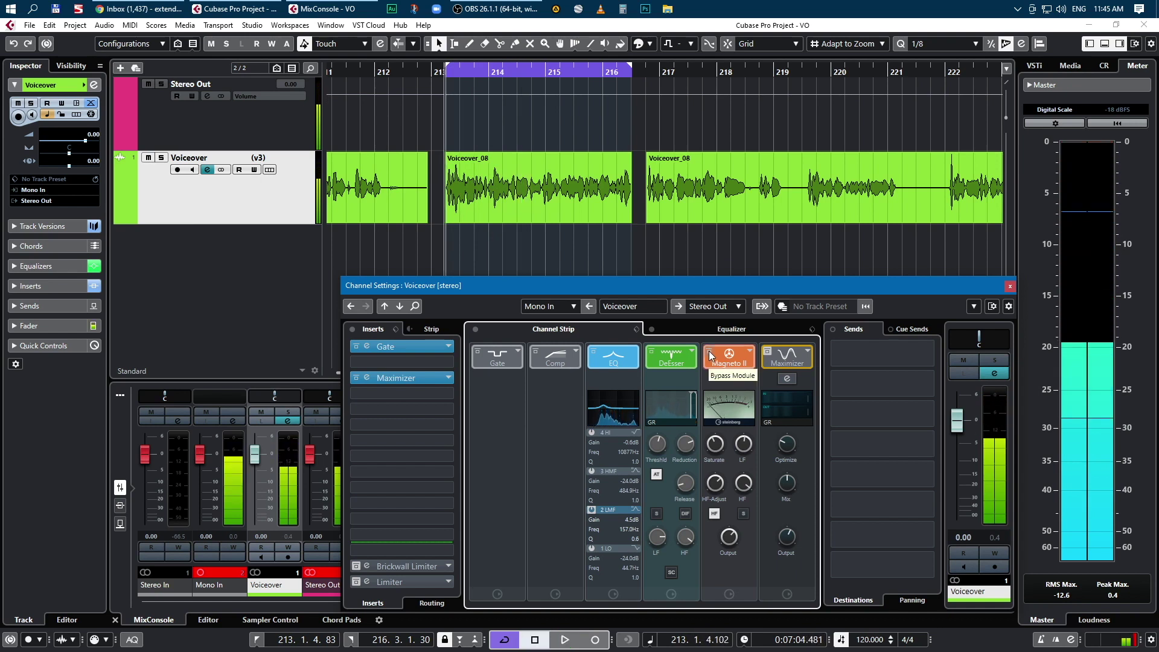
- Compare the looped voiceover with and without the DeEsser and Magneto II modules by toggling their bypass during playback
{"action": "key", "text": "space"}
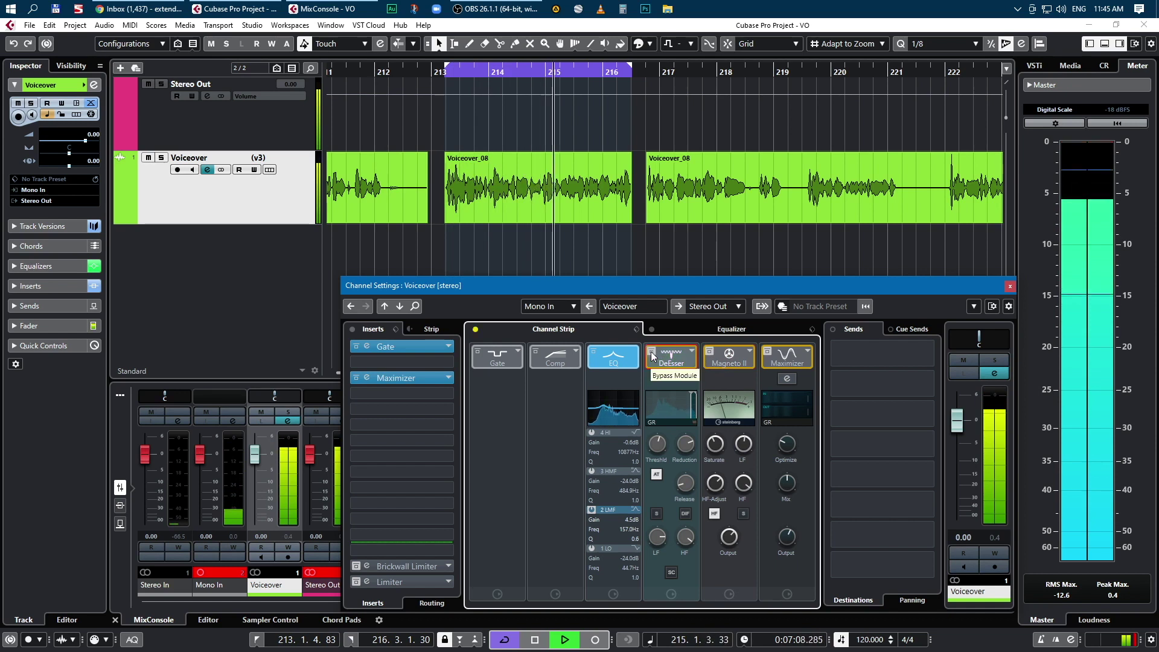
{"action": "left_click", "coordinate": [712, 350]}
{"action": "left_click", "coordinate": [653, 351]}
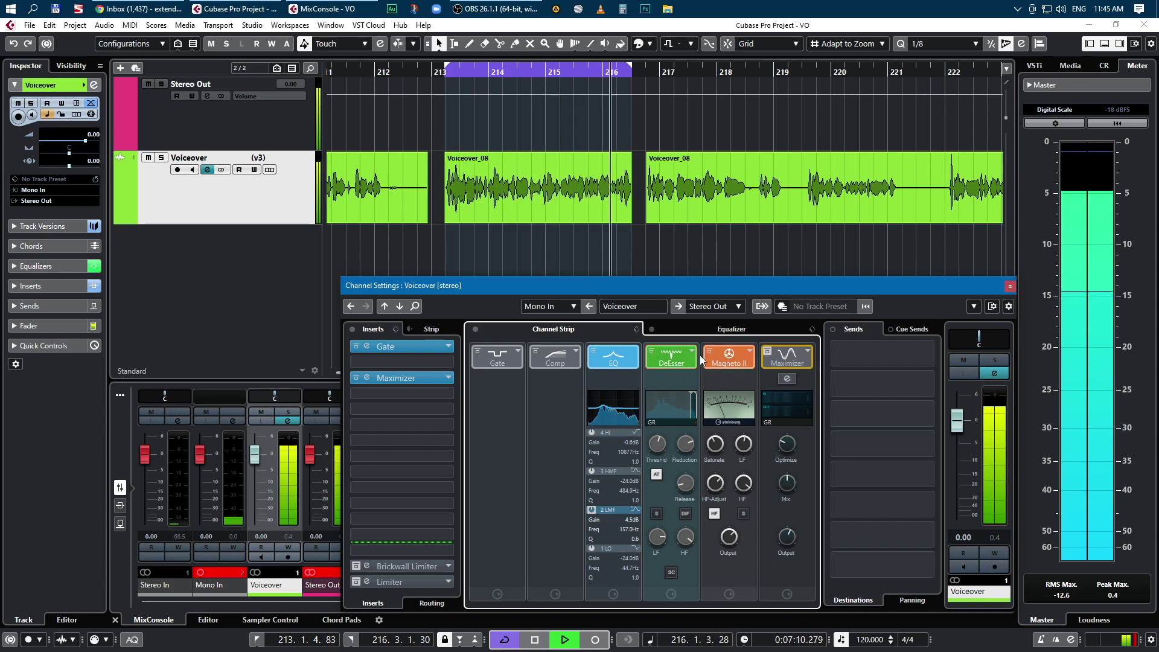
{"action": "left_click", "coordinate": [712, 350]}
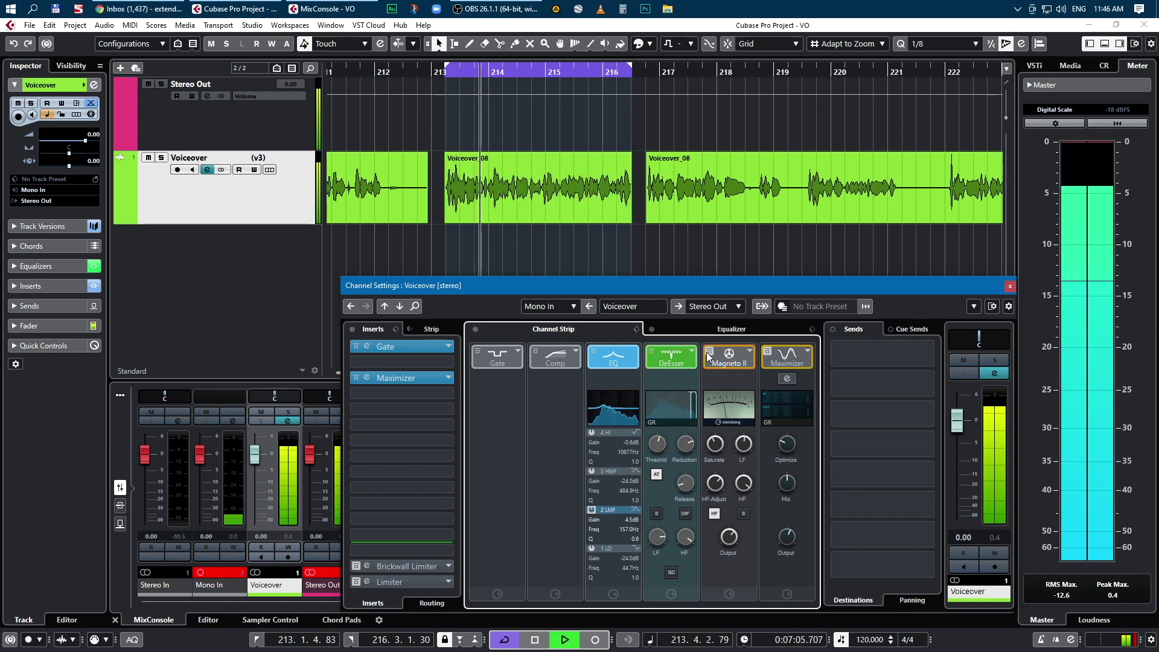
{"action": "left_click", "coordinate": [711, 350]}
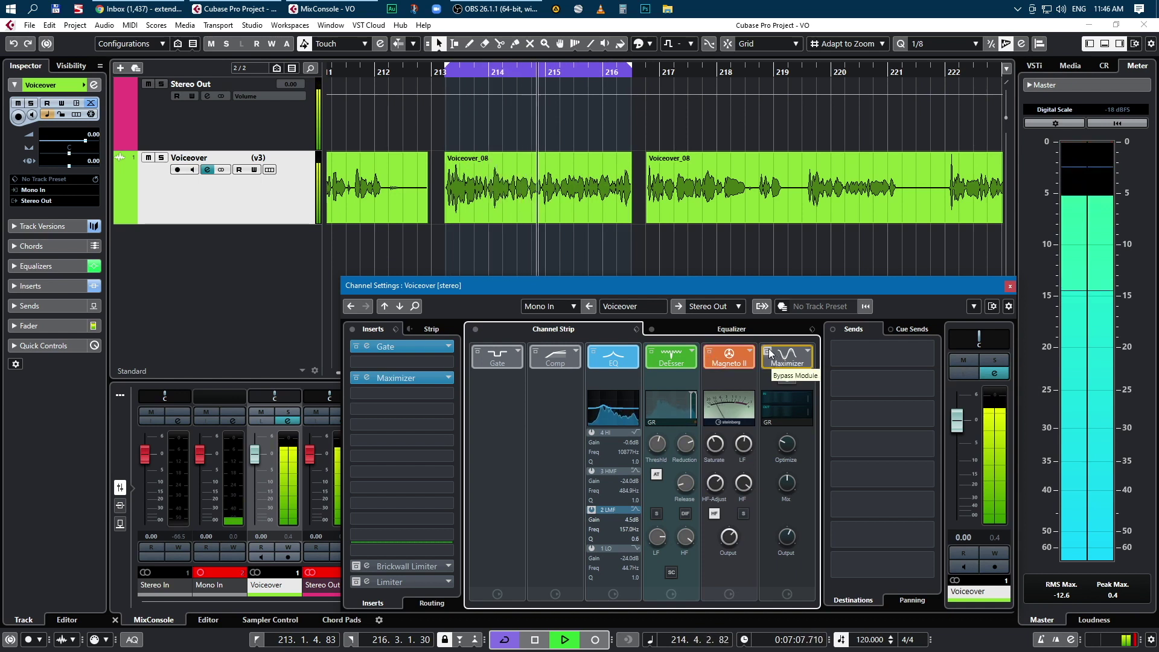
{"action": "key", "text": "space"}
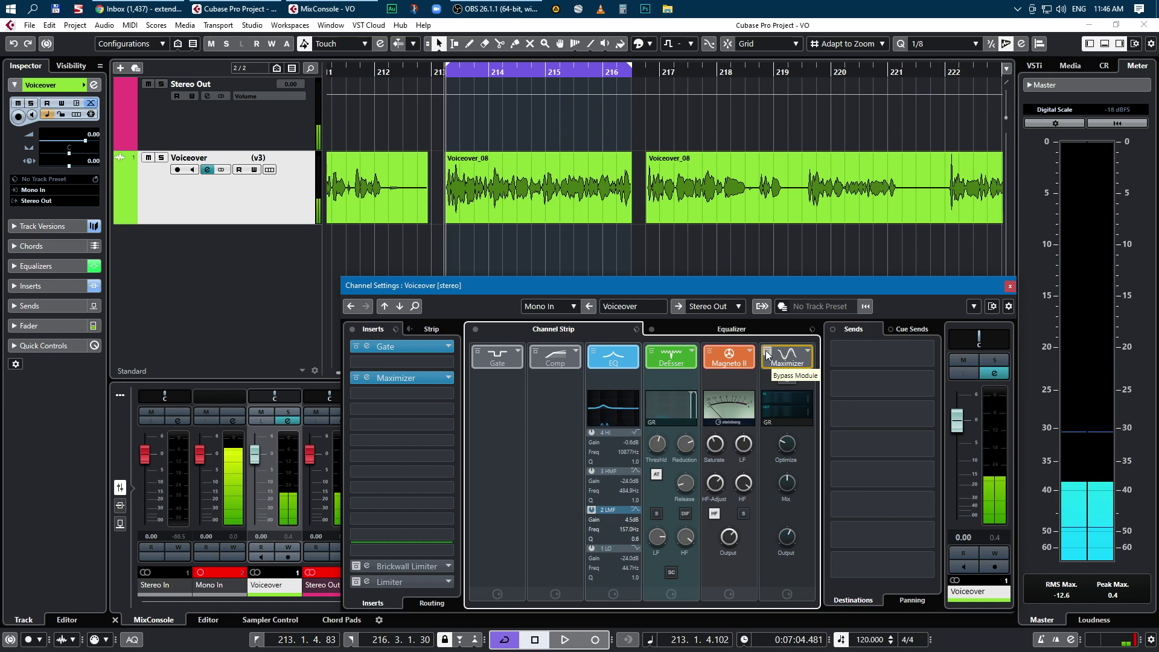
- Take the channel strip's Maximizer module out of bypass while the loop plays
{"action": "key", "text": "space"}
{"action": "left_click", "coordinate": [767, 354]}
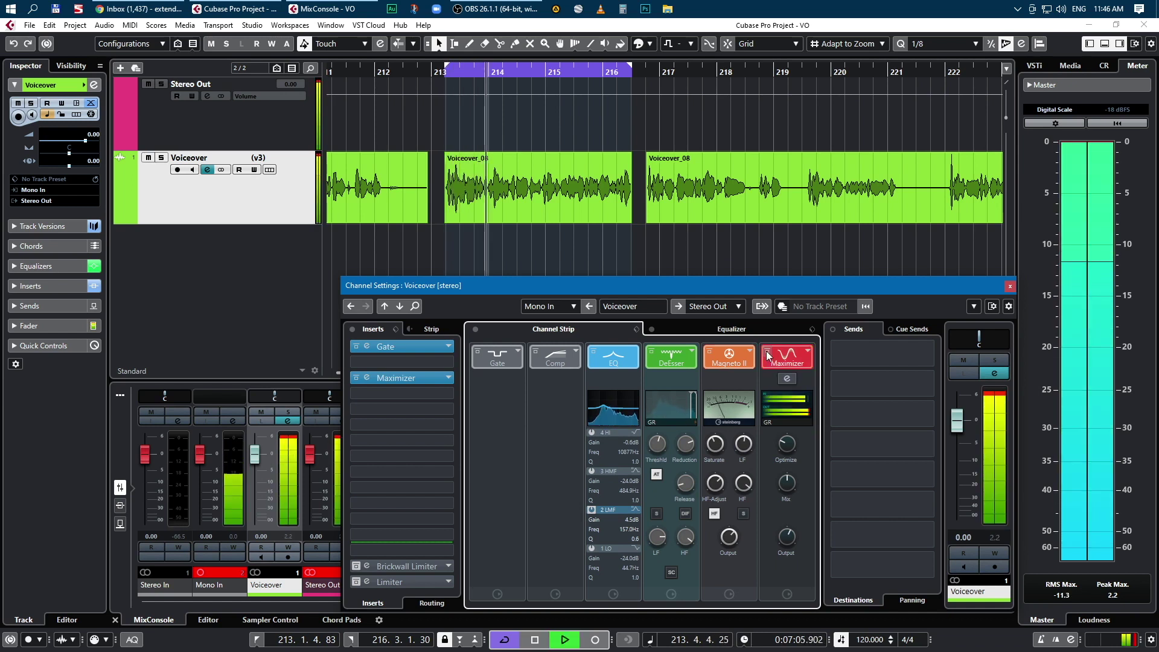
{"action": "key", "text": "space"}
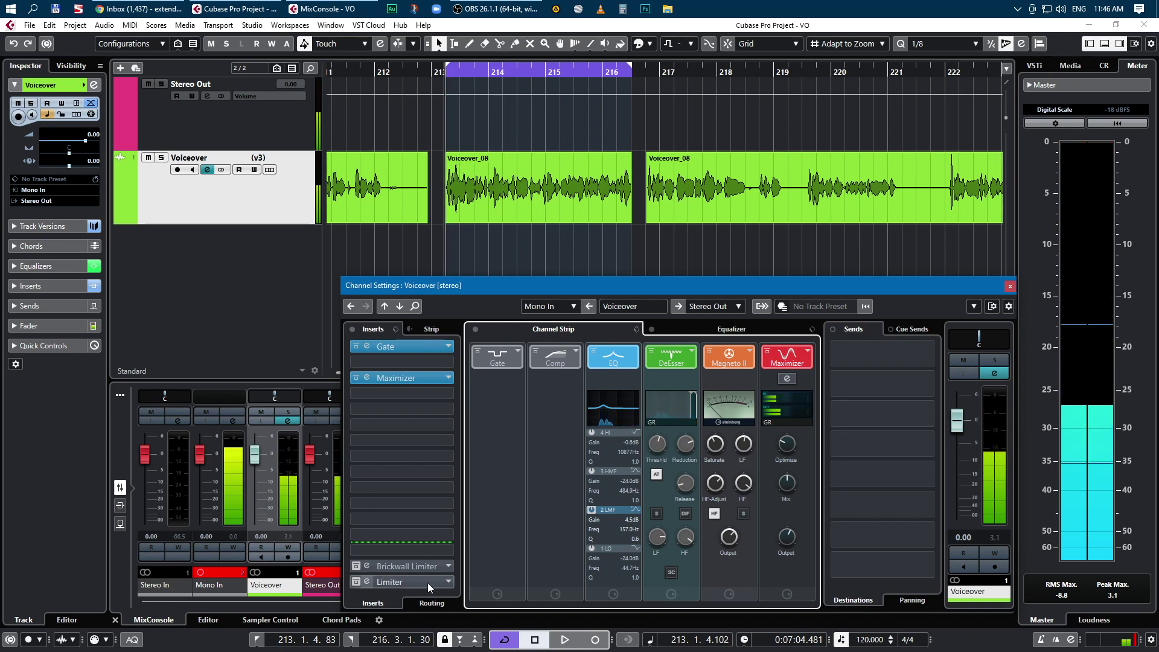
- Take the Brickwall Limiter insert out of bypass during looped playback
{"action": "key", "text": "space"}
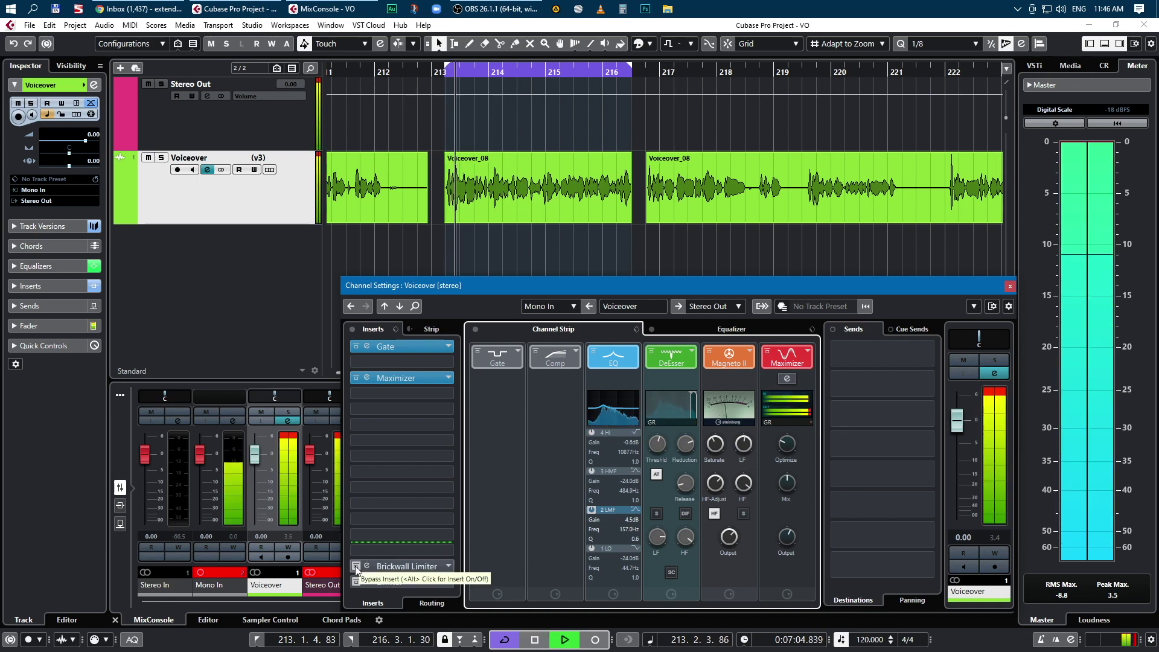
{"action": "left_click", "coordinate": [356, 567]}
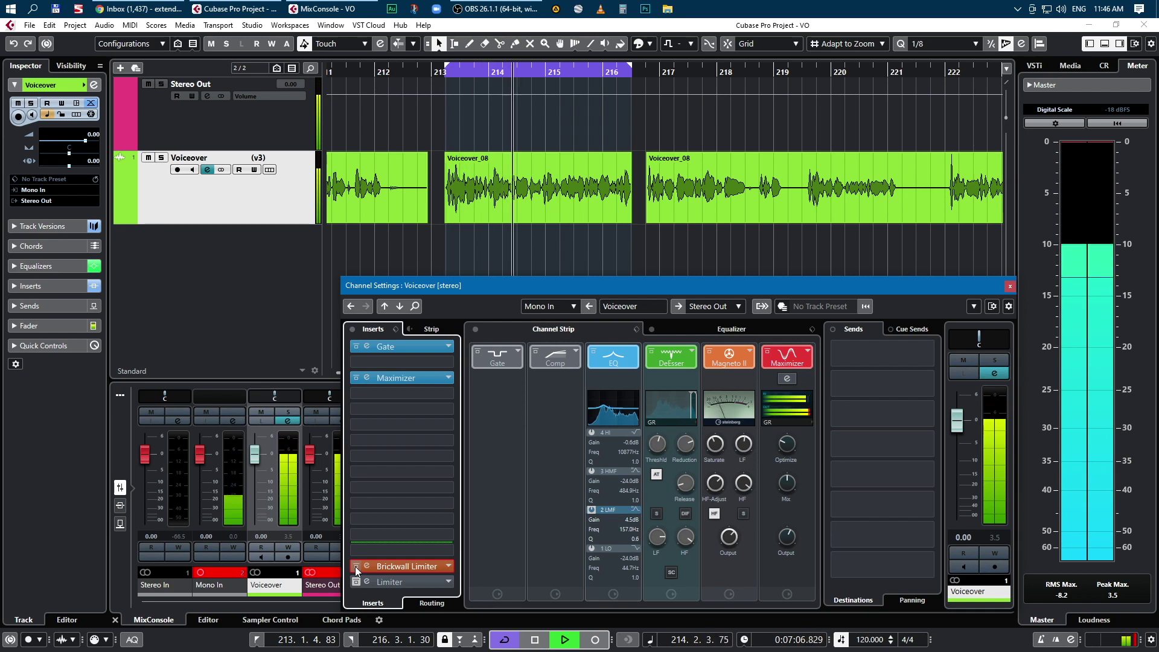
{"action": "key", "text": "space"}
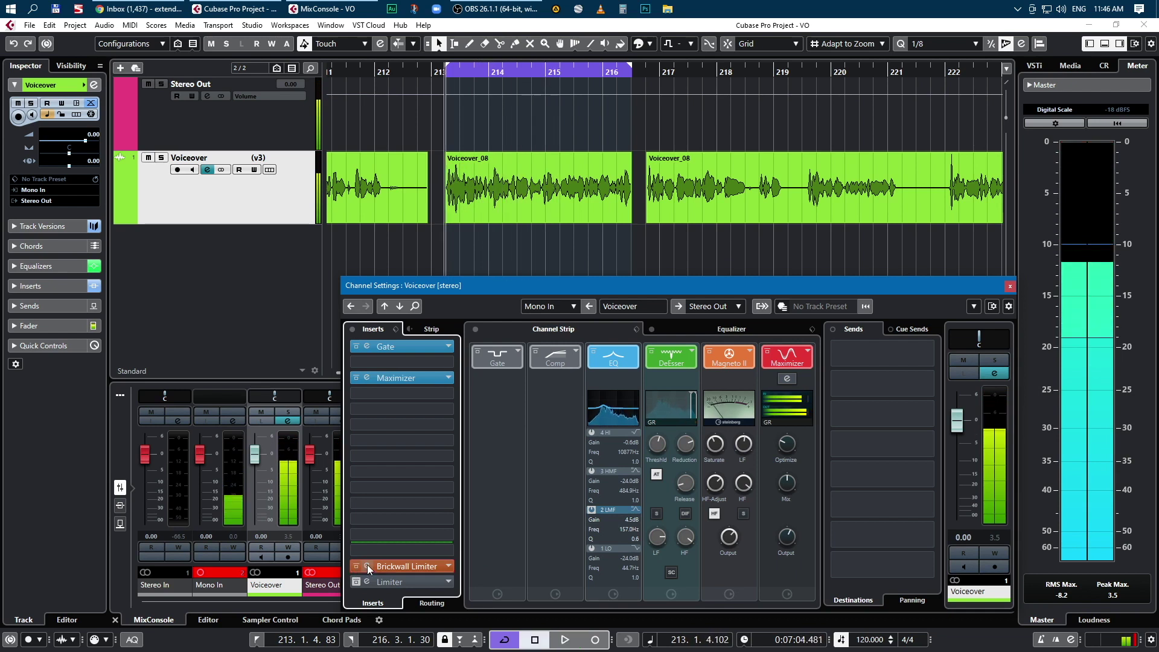
- Open the Brickwall Limiter's editor, reset the Voiceover channel's peak reading and check the limiter's levels during playback
{"action": "left_click", "coordinate": [367, 565]}
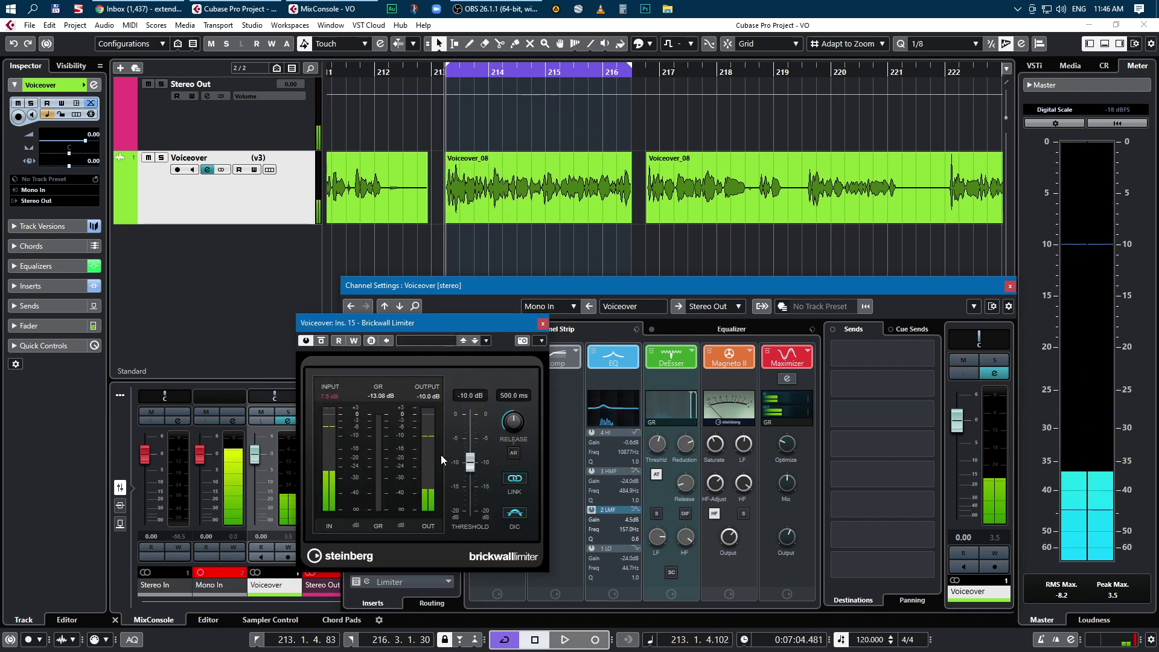
{"action": "key", "text": "space"}
{"action": "left_click", "coordinate": [383, 399]}
{"action": "key", "text": "space"}
{"action": "left_click", "coordinate": [995, 537]}
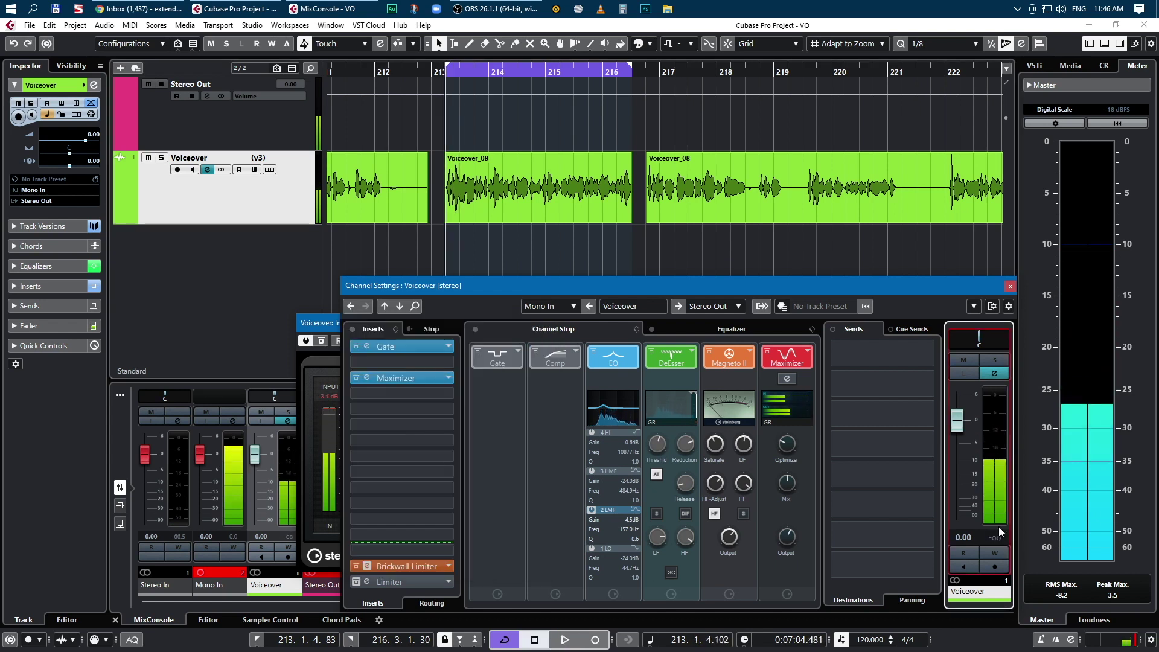
{"action": "key", "text": "space"}
{"action": "key", "text": "space"}
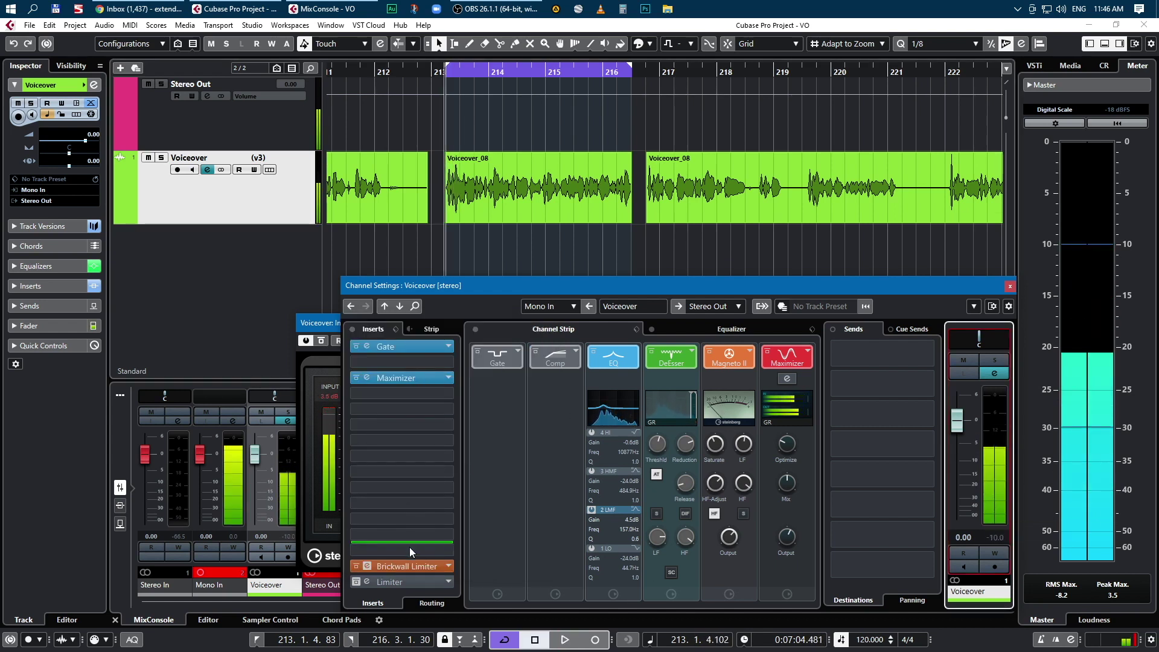
{"action": "left_click", "coordinate": [403, 567]}
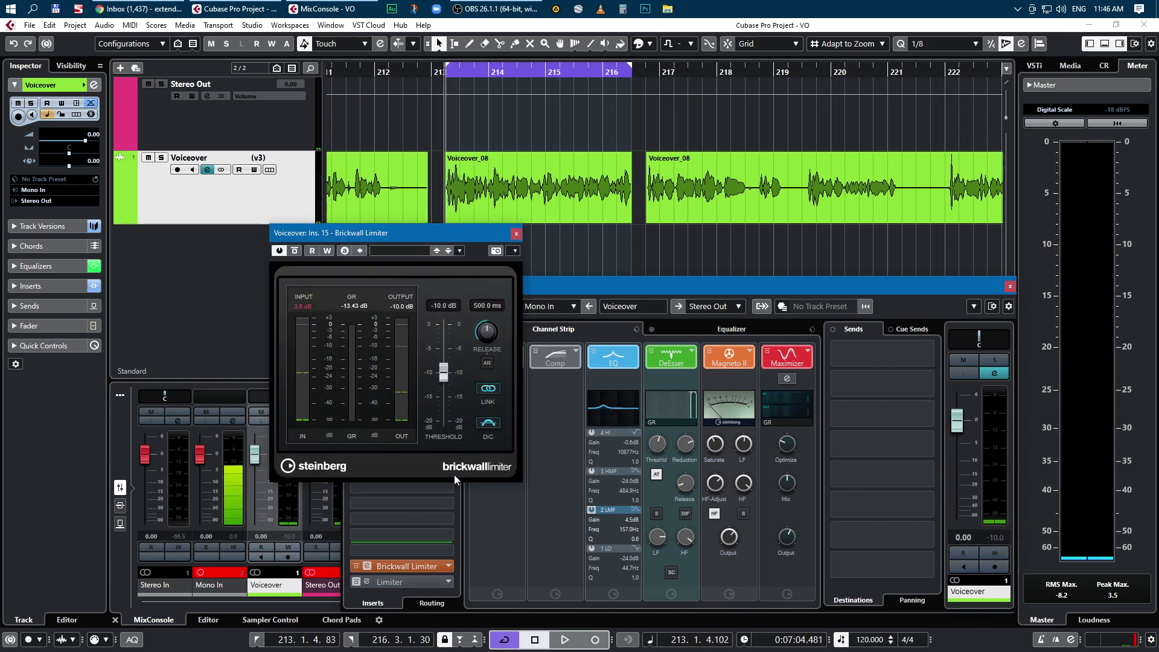
- Take the Limiter insert out of bypass, open its editor and check its levels while the loop plays
{"action": "left_click", "coordinate": [356, 582]}
{"action": "left_click", "coordinate": [368, 580]}
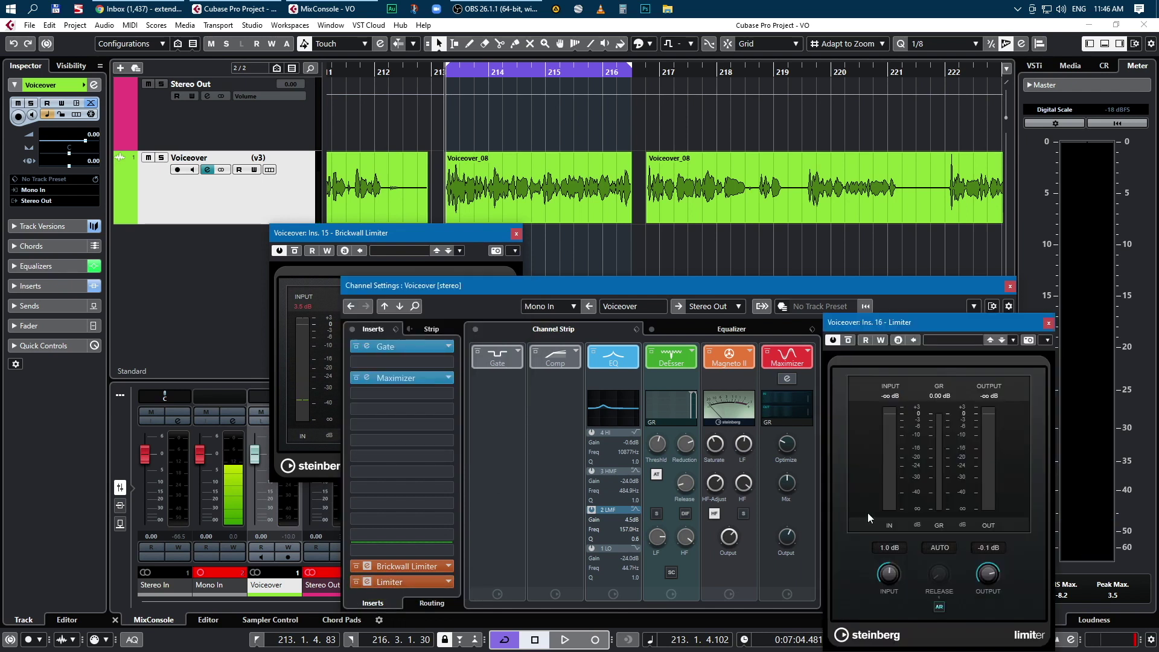
{"action": "key", "text": "space"}
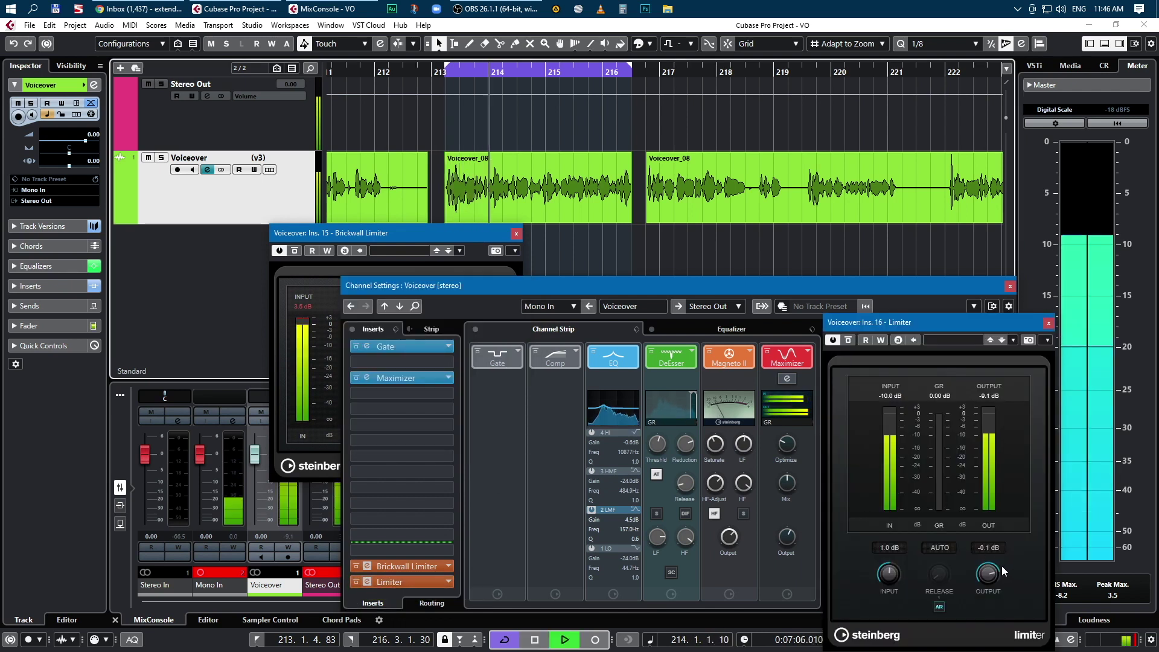
{"action": "key", "text": "space"}
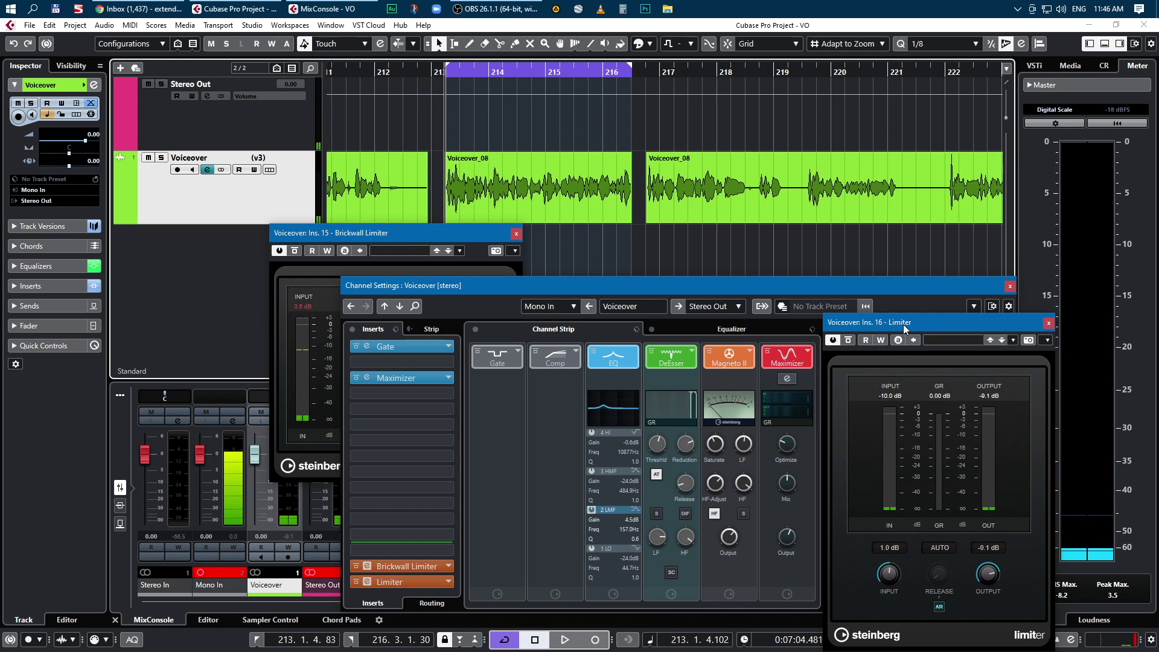
- Close the Limiter's editor and audition the looped voiceover through the active effects chain
{"action": "left_click_drag", "start_coordinate": [904, 324], "coordinate": [734, 340]}
{"action": "left_click", "coordinate": [811, 341]}
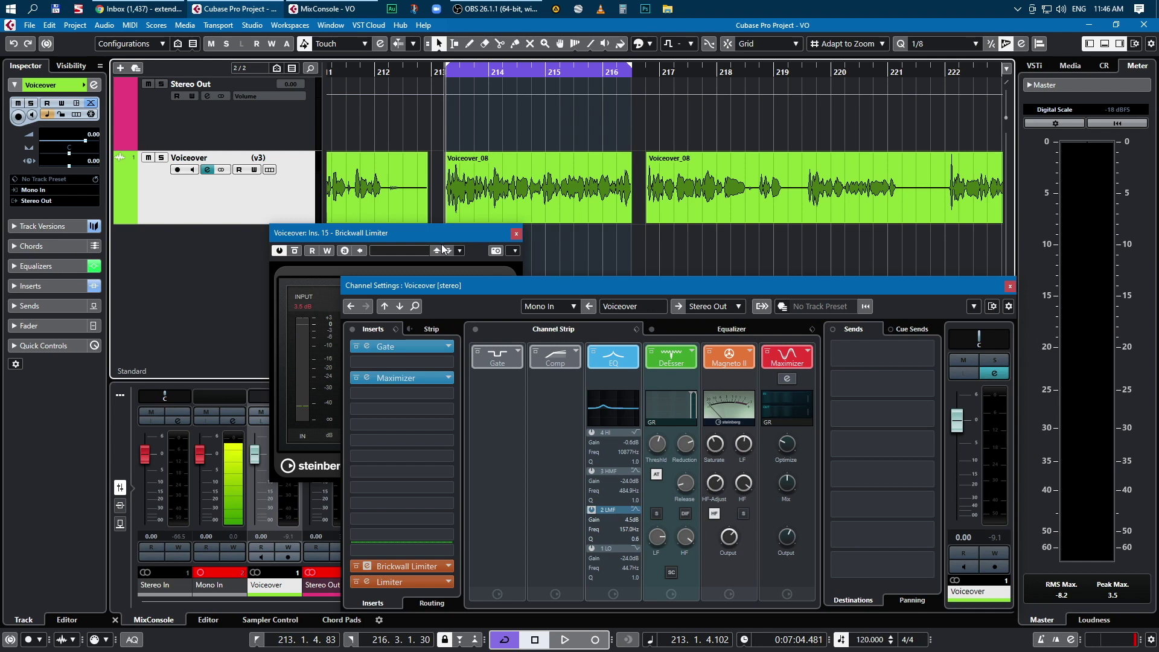
{"action": "key", "text": "space"}
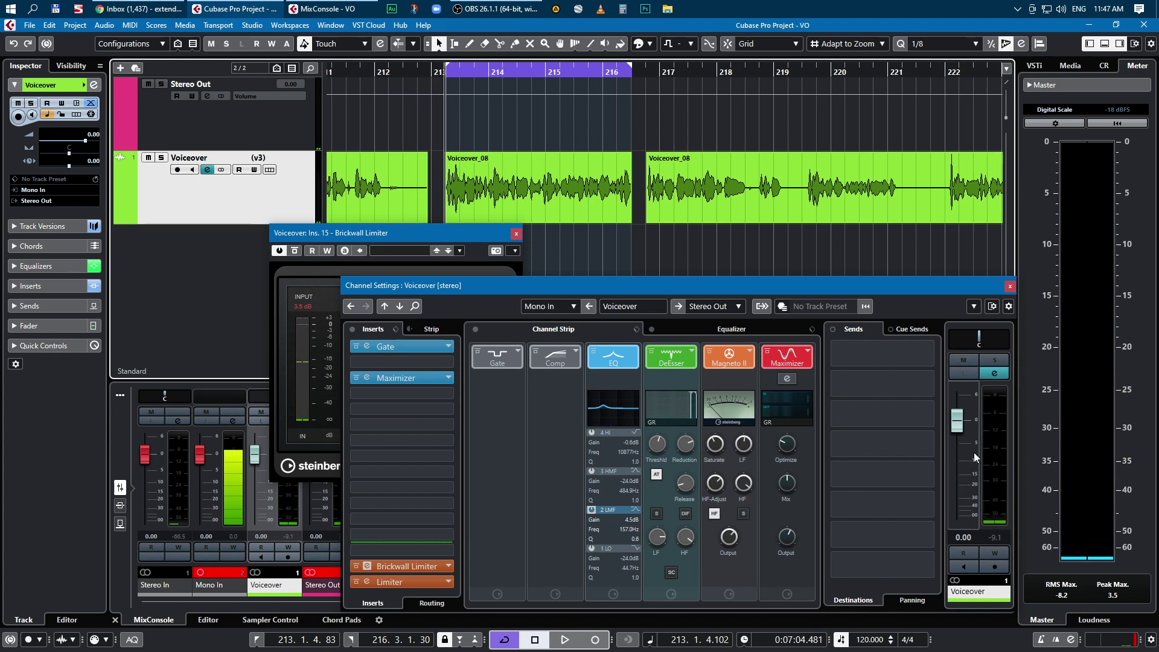
- Audition the looped voiceover briefly and switch the channel settings to the Stereo Out channel
{"action": "key", "text": "space"}
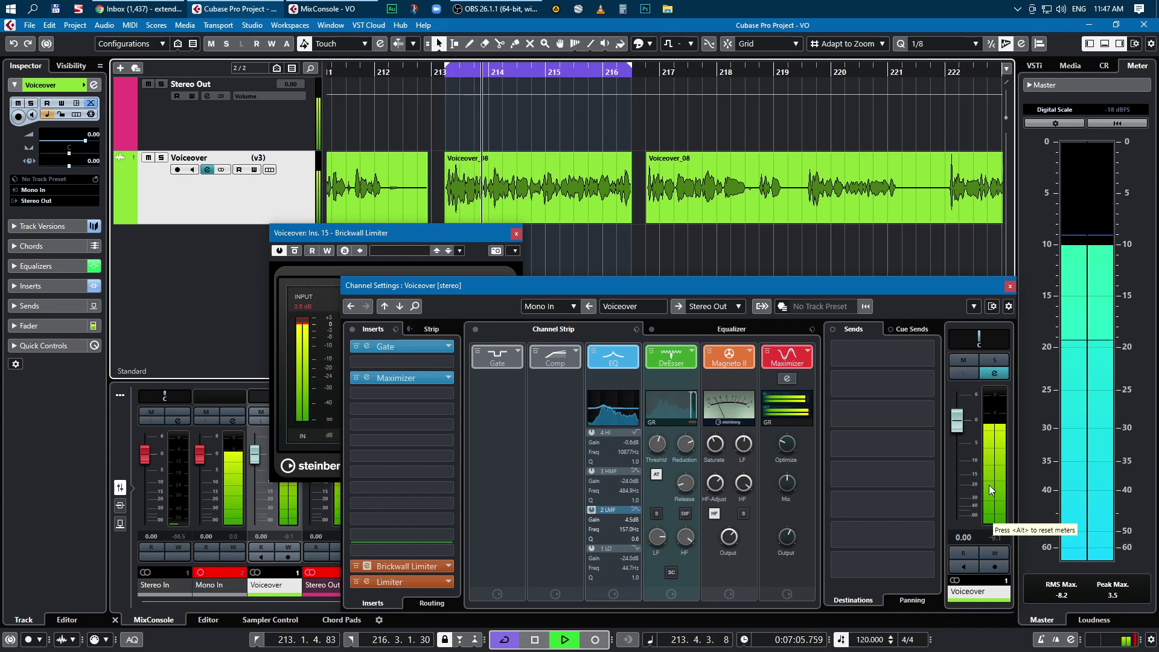
{"action": "key", "text": "space"}
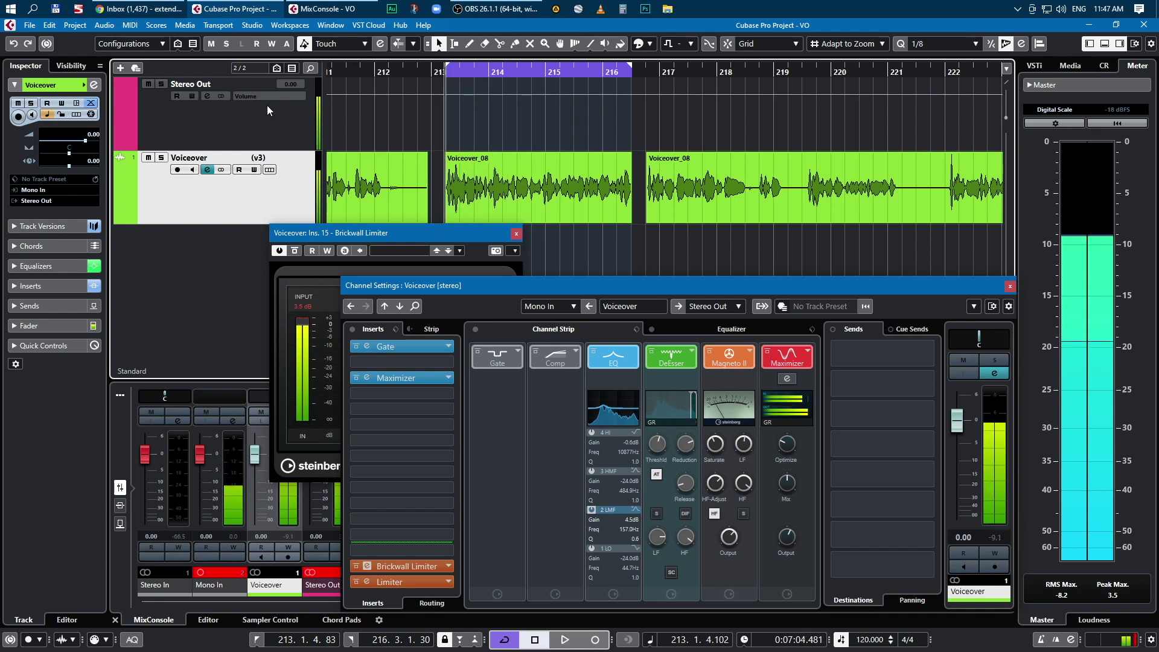
{"action": "left_click", "coordinate": [253, 114]}
{"action": "left_click", "coordinate": [274, 179]}
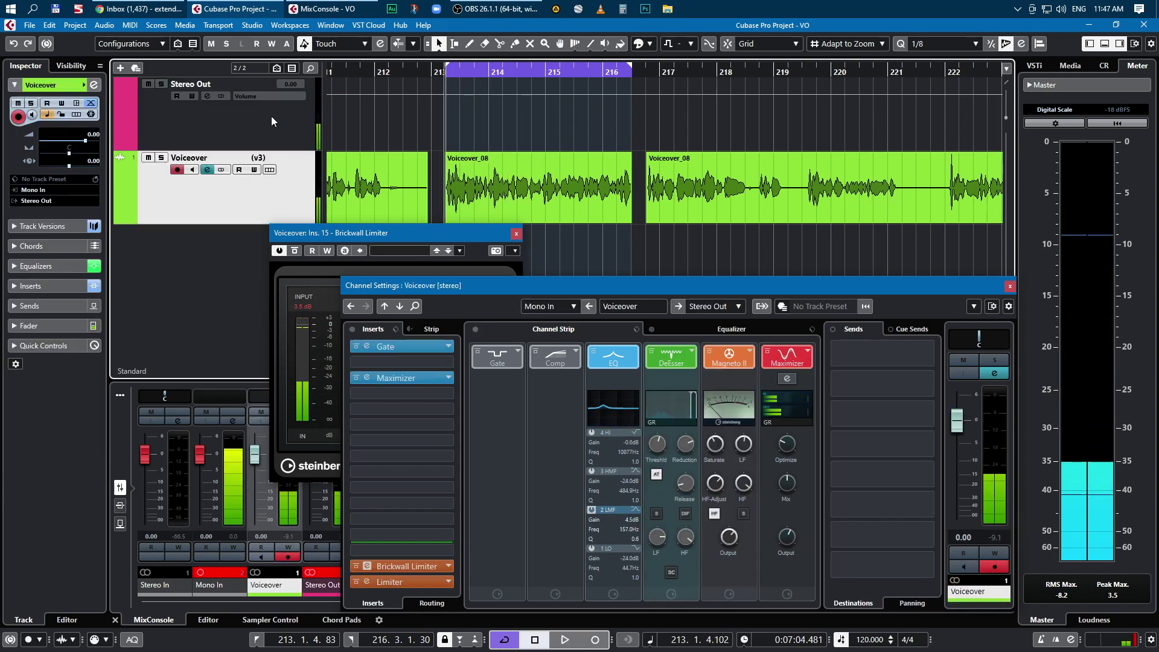
{"action": "left_click", "coordinate": [272, 117]}
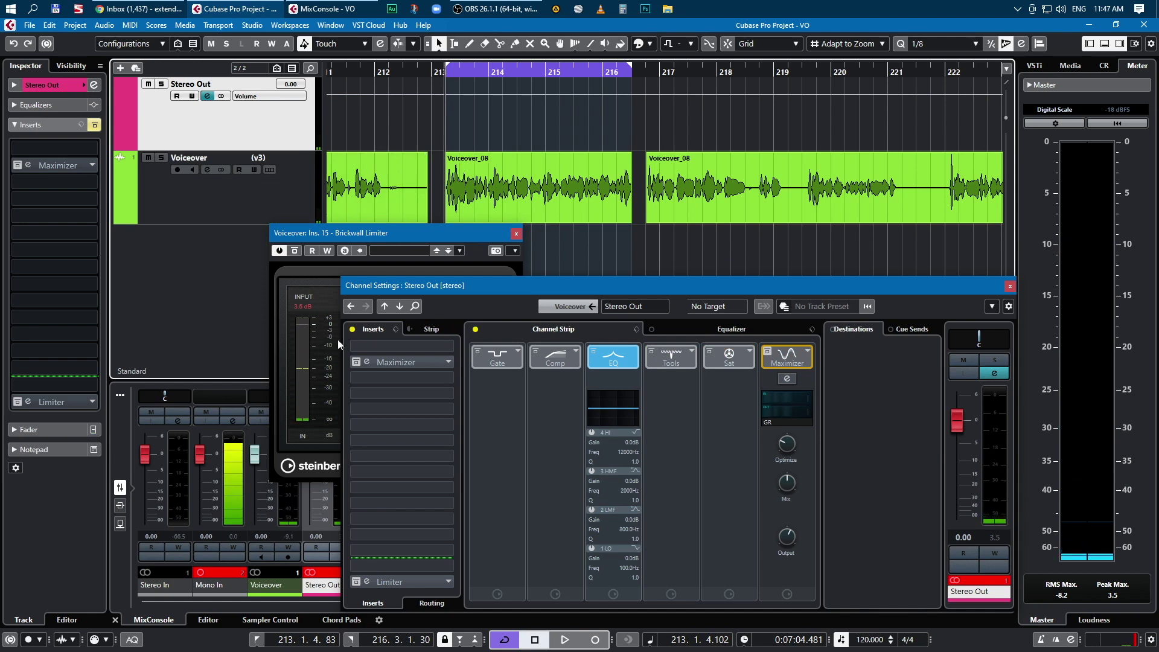
- Take the Stereo Out channel's Maximizer insert out of bypass and compare it with the bypassed sound during looped playback
{"action": "left_click", "coordinate": [355, 362]}
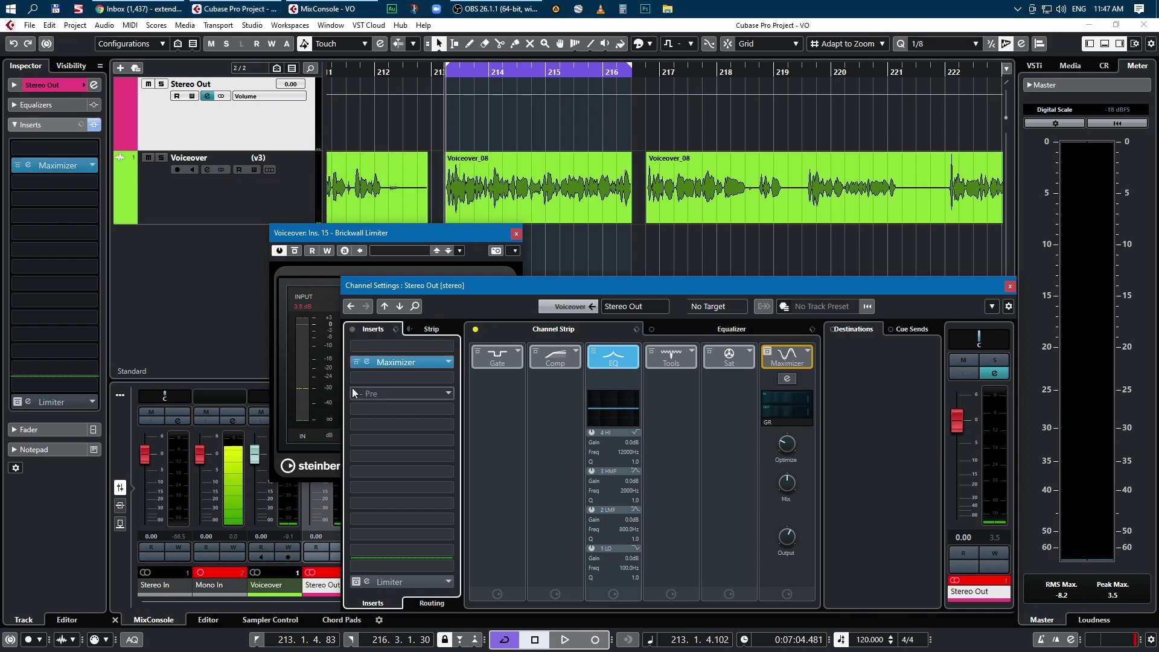
{"action": "key", "text": "space"}
{"action": "left_click", "coordinate": [356, 363]}
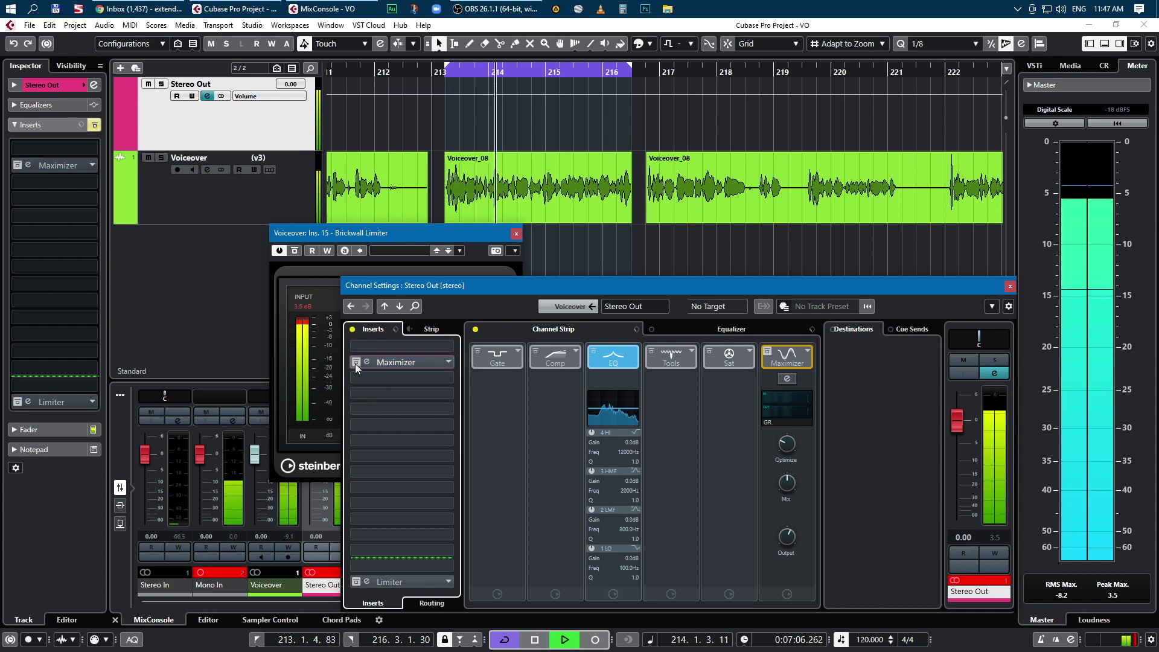
{"action": "left_click", "coordinate": [353, 361]}
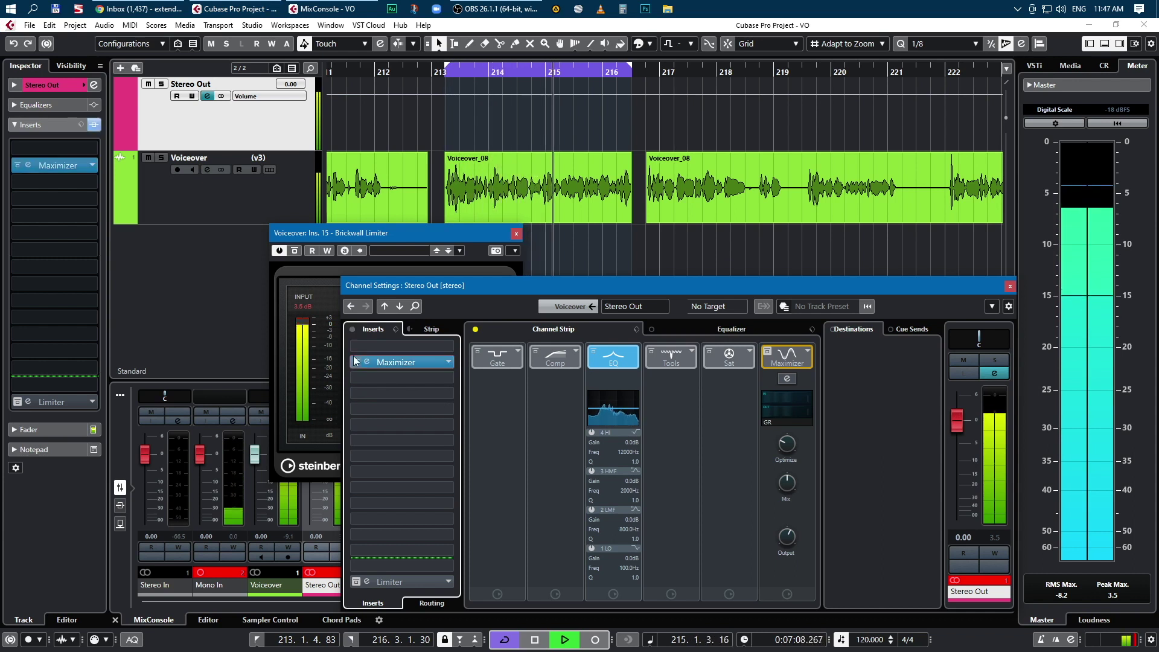
{"action": "key", "text": "space"}
- Reset the Master meter's maximum readings and check the output levels while the loop plays
{"action": "left_click", "coordinate": [1113, 596]}
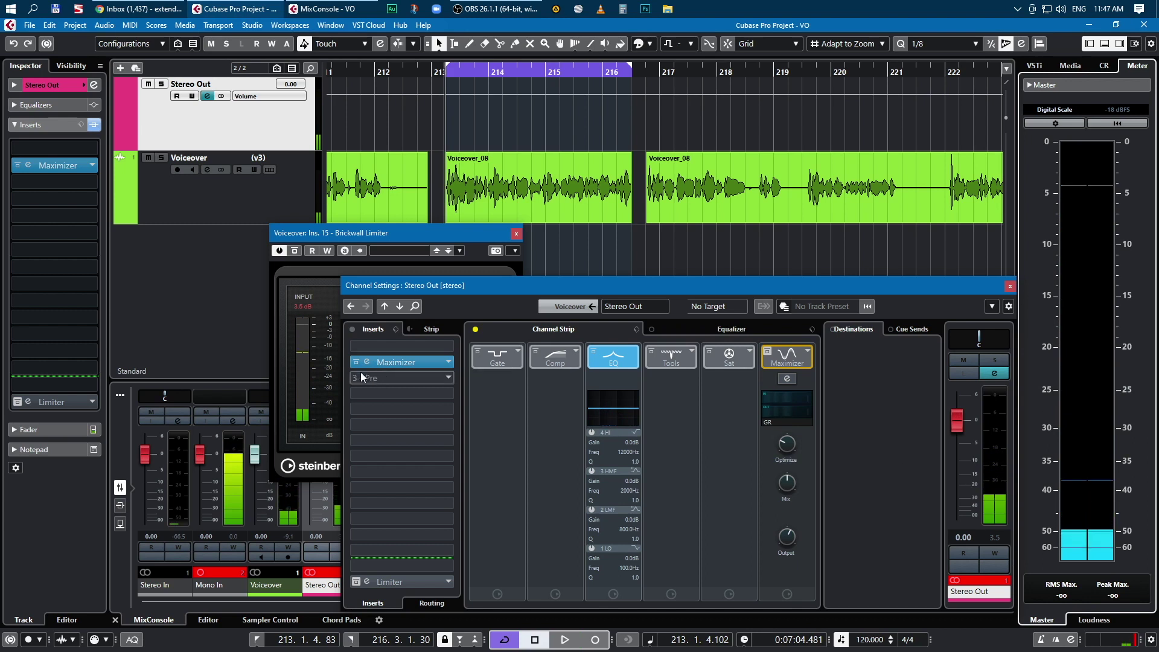
{"action": "key", "text": "space"}
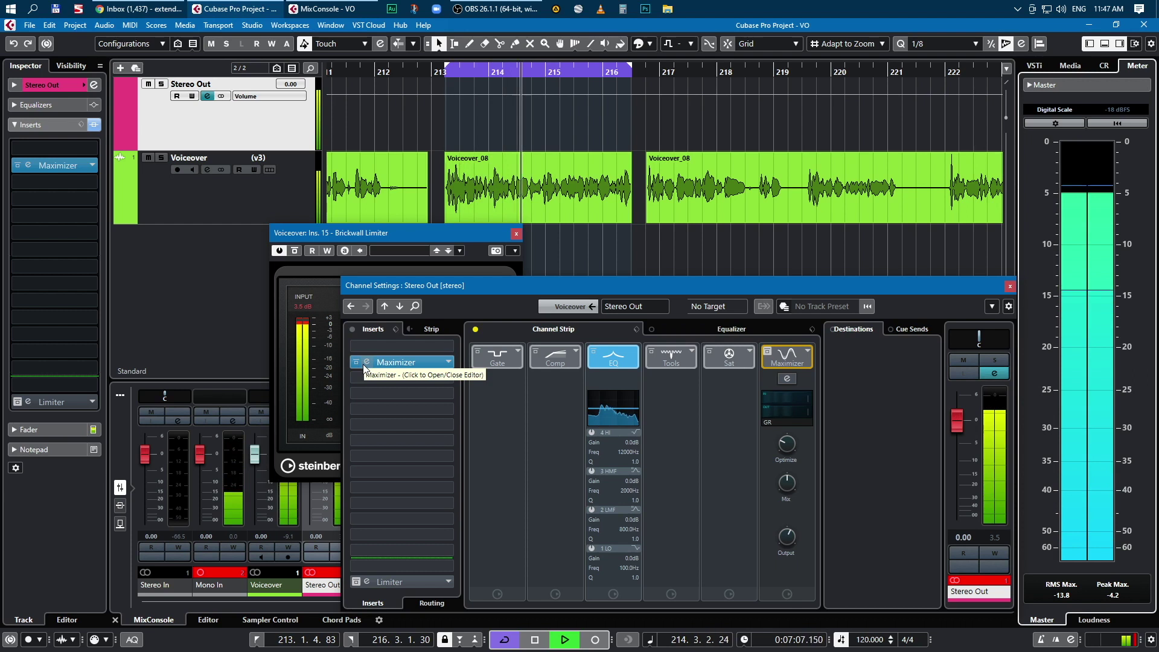
{"action": "key", "text": "space"}
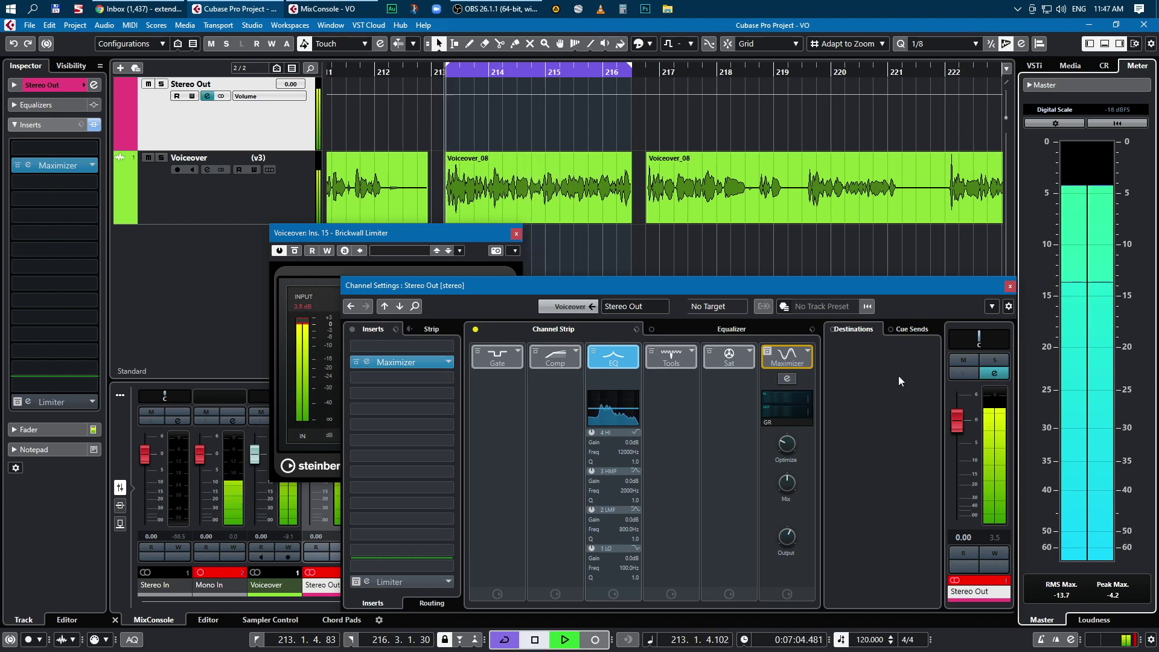
{"action": "left_click", "coordinate": [770, 355]}
{"action": "key", "text": "space"}
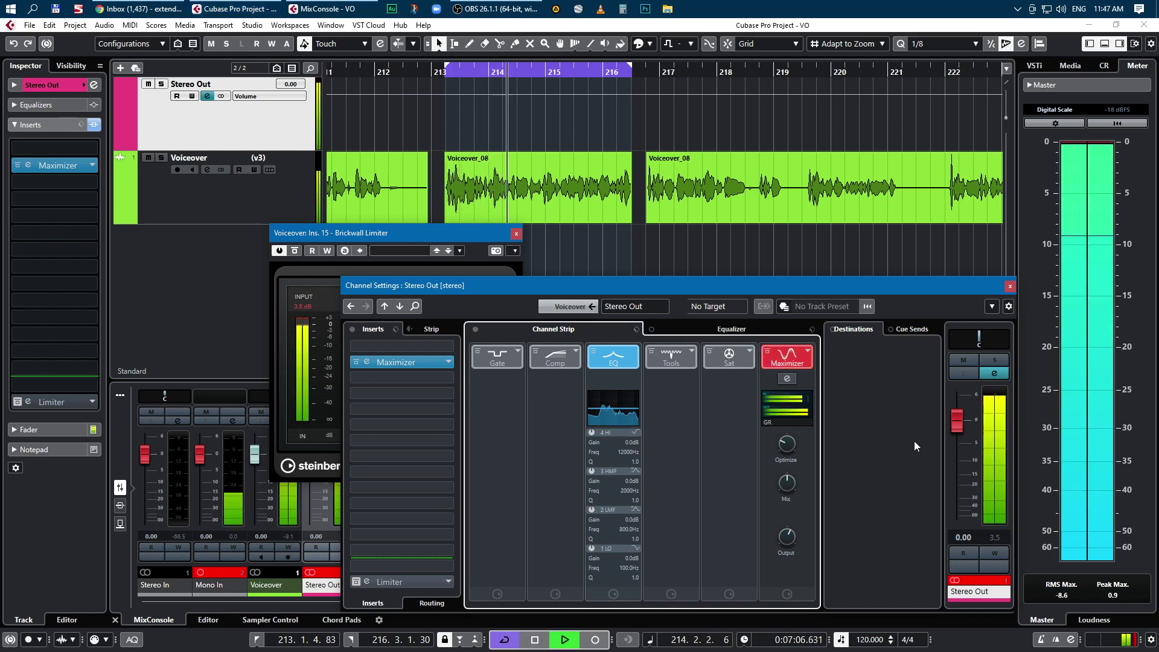
{"action": "key", "text": "space"}
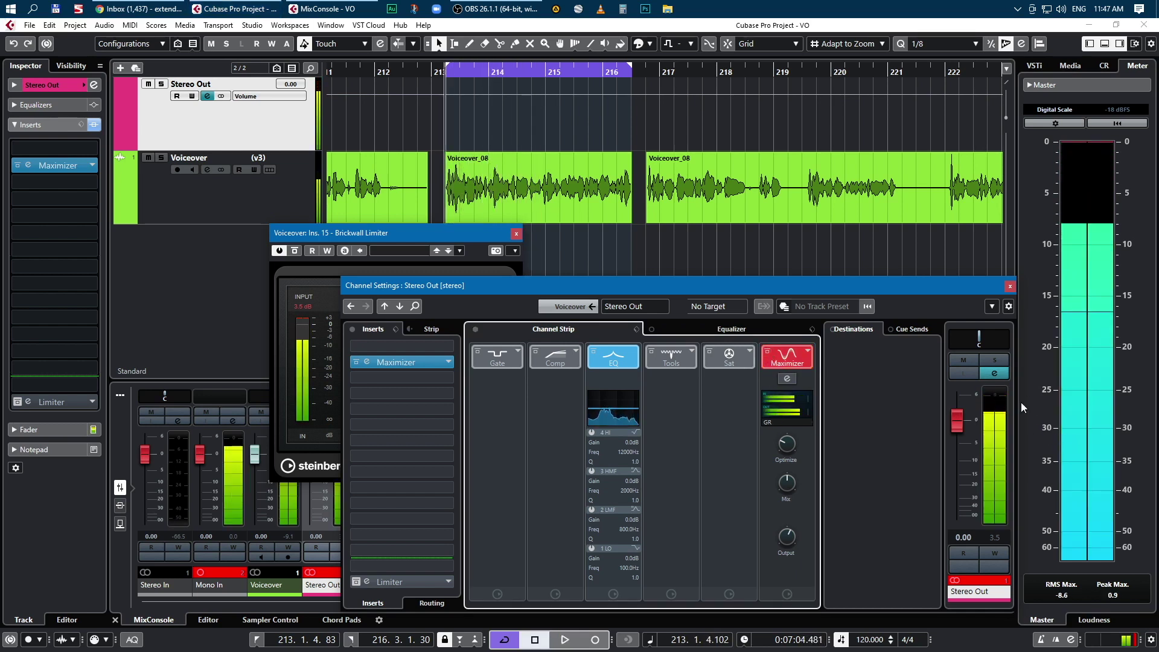
- Take Stereo Out's Limiter insert out of bypass, reset the channel's peak reading and check it during looped playback
{"action": "left_click", "coordinate": [357, 582]}
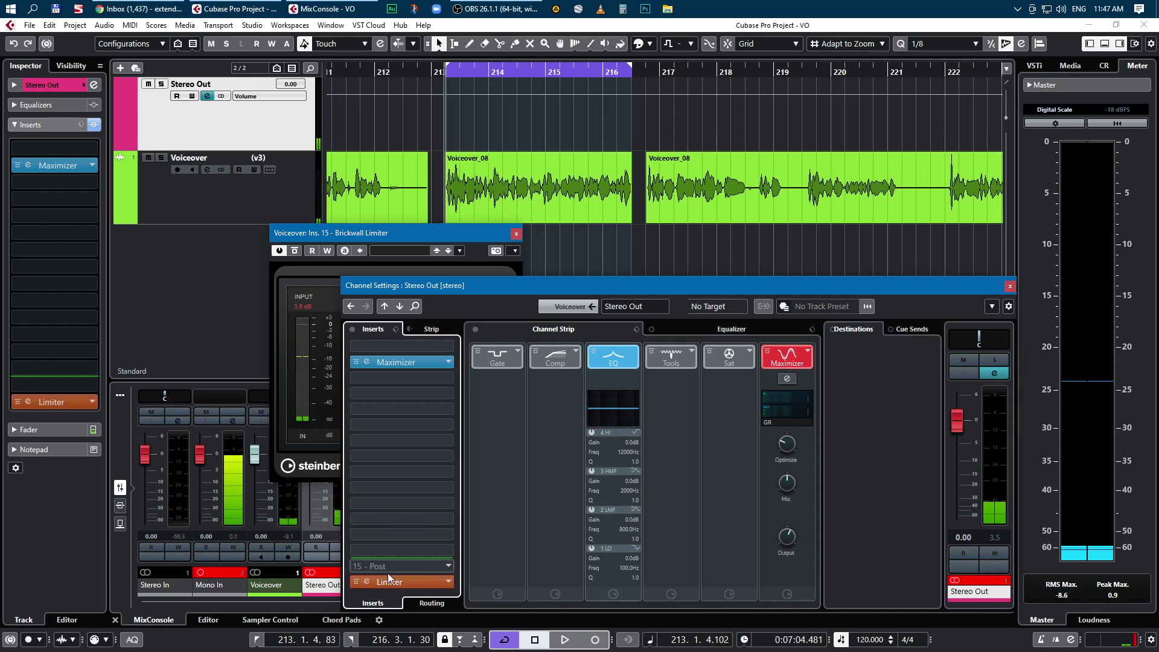
{"action": "key", "text": "space"}
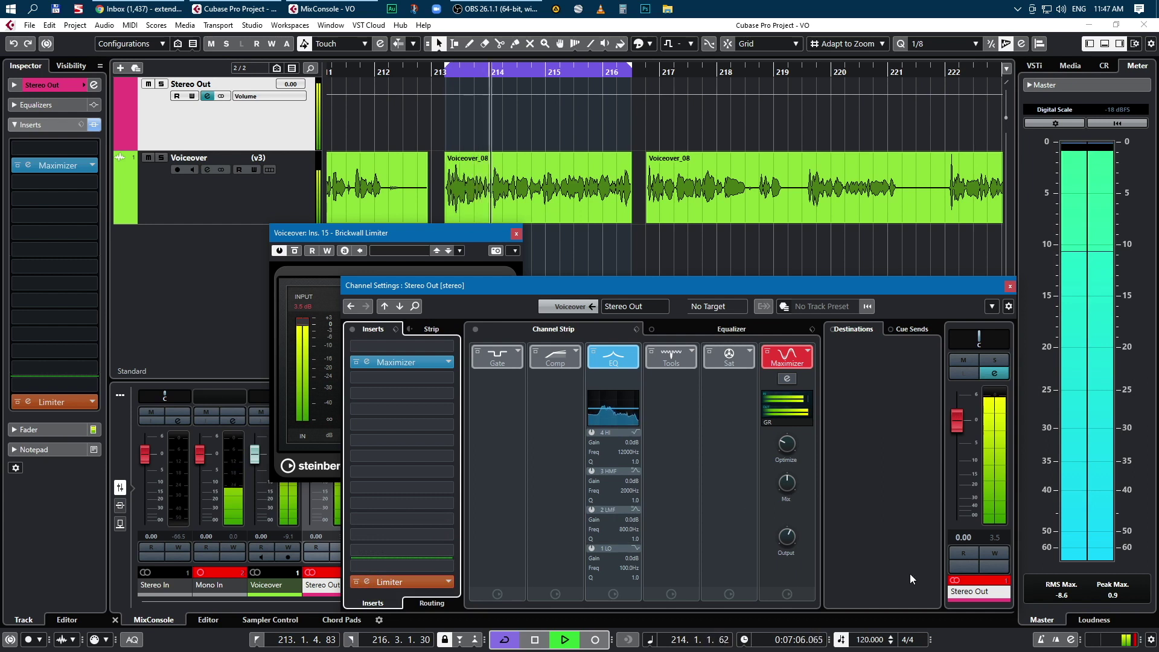
{"action": "left_click", "coordinate": [996, 536]}
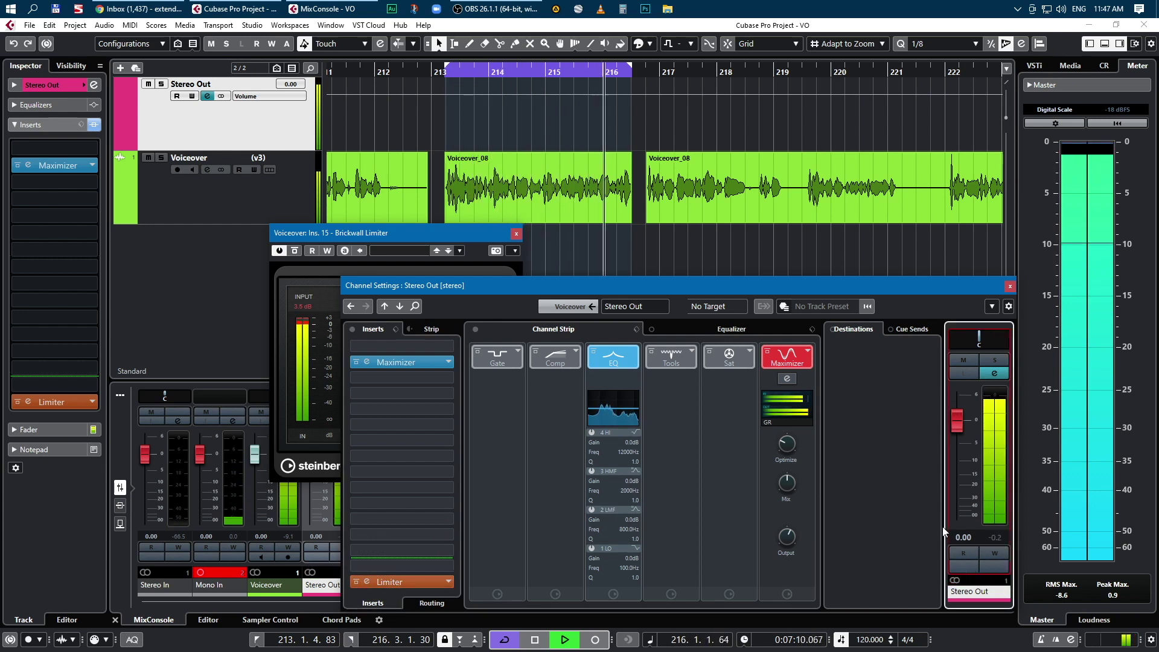
{"action": "key", "text": "space"}
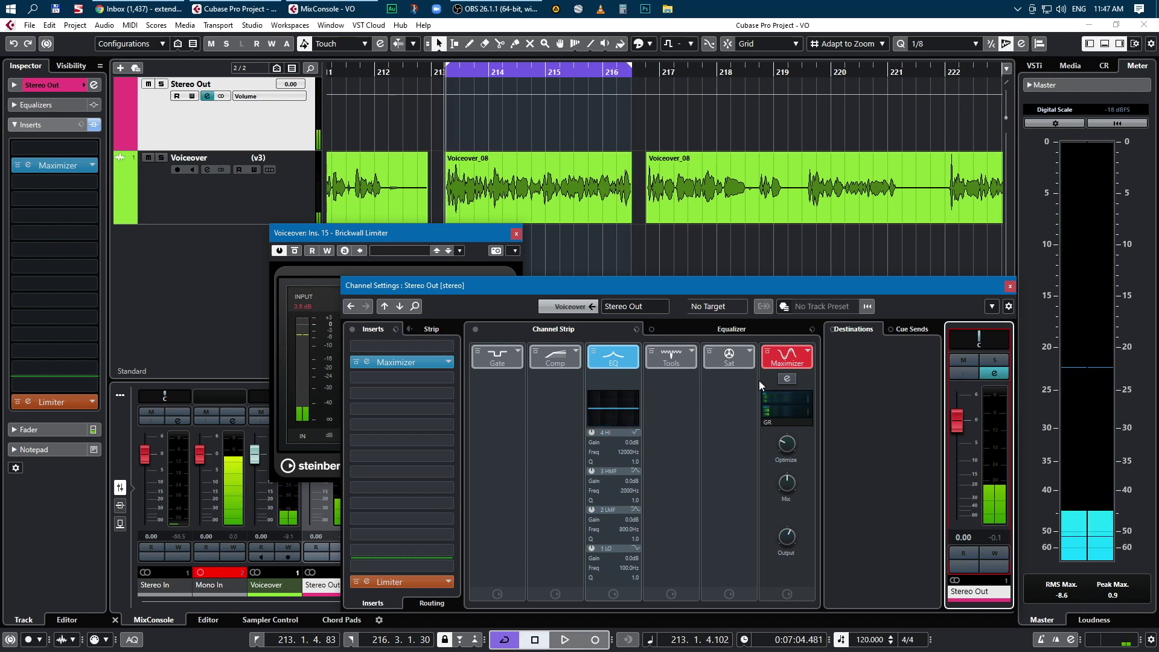
- Close the channel settings, show all Voiceover insert editors and move the Limiter's editor clear of the Maximizer's
{"action": "key", "text": "Escape"}
{"action": "left_click", "coordinate": [1009, 286]}
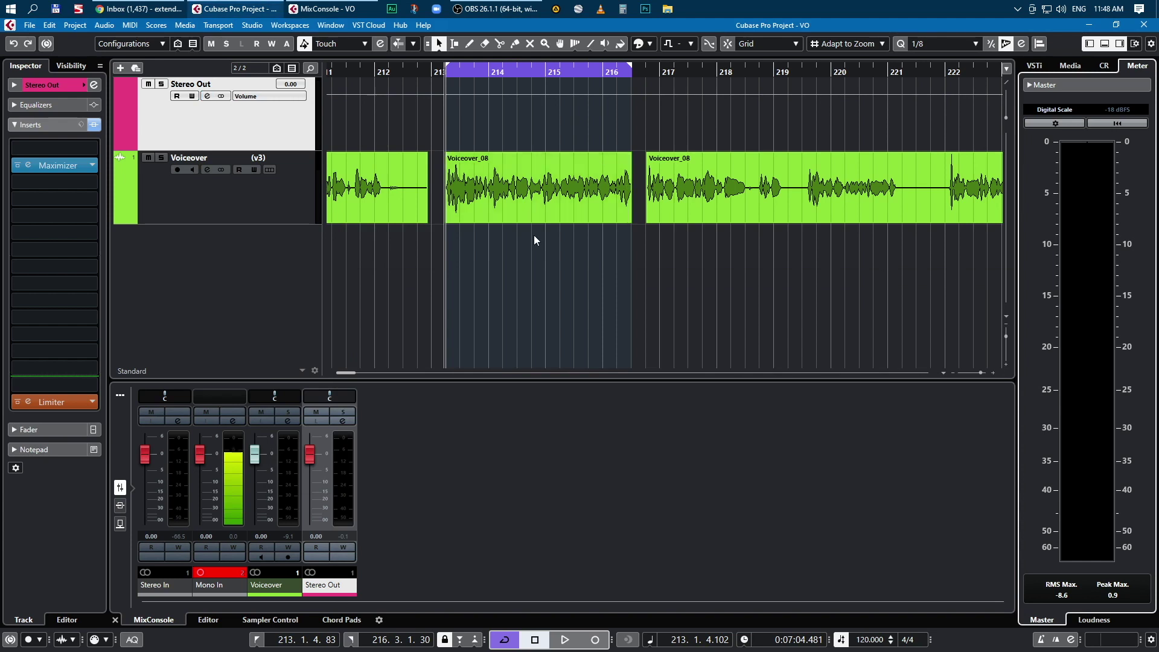
{"action": "left_click", "coordinate": [206, 171], "text": "alt"}
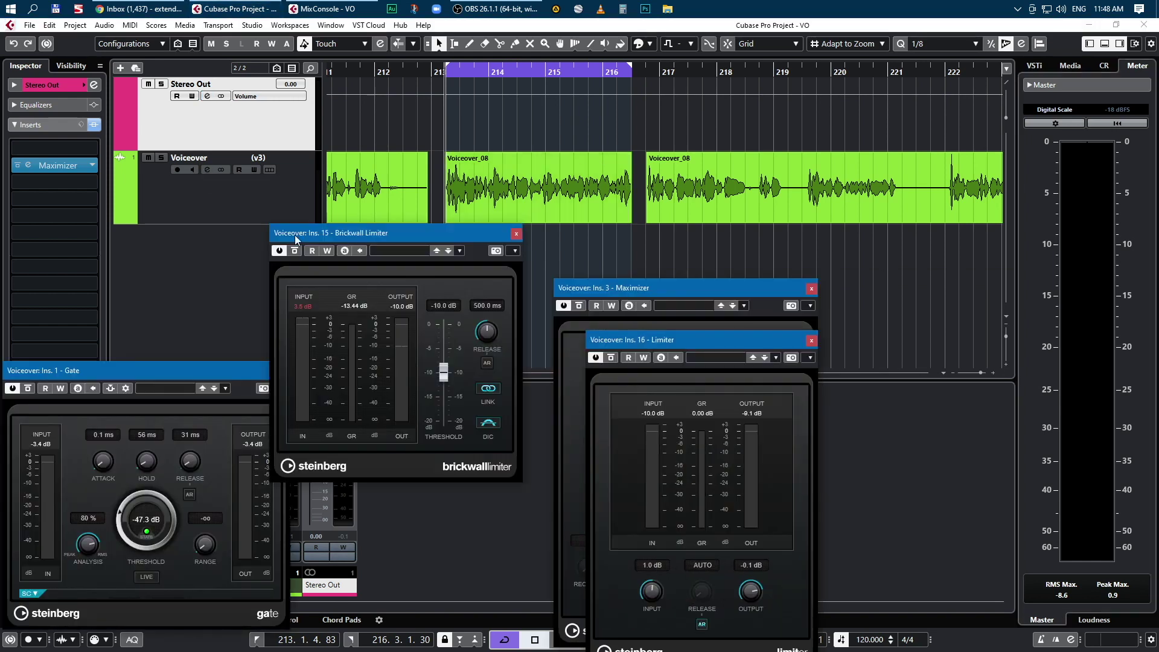
{"action": "left_click_drag", "start_coordinate": [651, 344], "coordinate": [900, 331]}
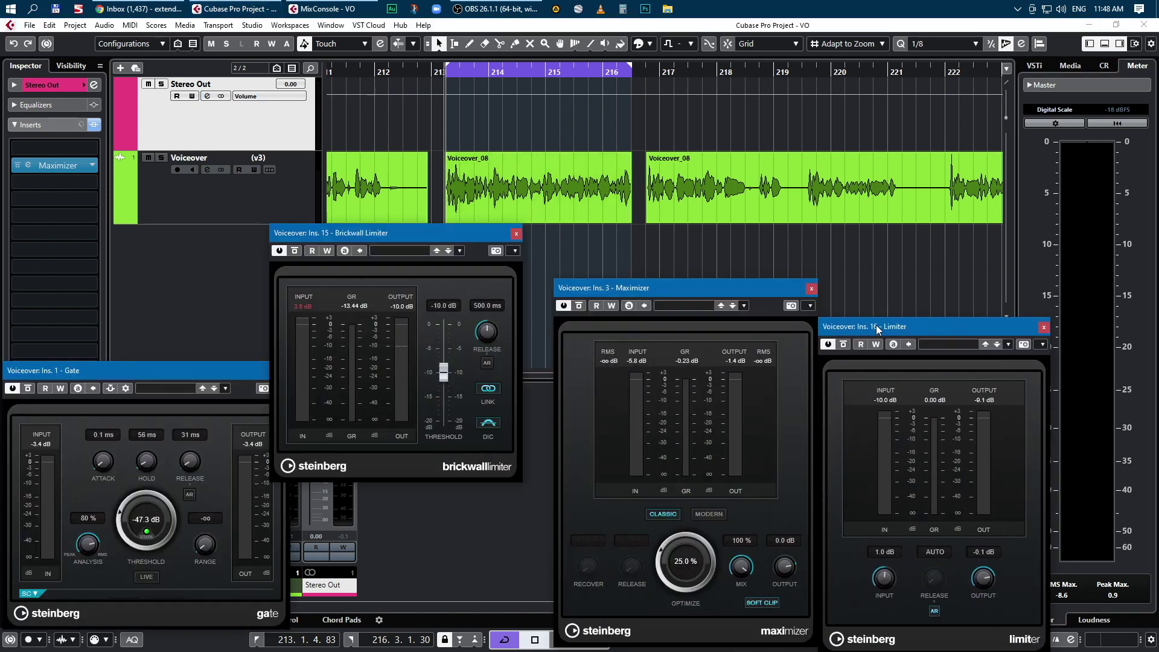
- Bring up the Stereo Out channel settings in place of the insert editors and switch them to the Voiceover channel
{"action": "left_click", "coordinate": [206, 98], "text": "alt"}
{"action": "left_click_drag", "start_coordinate": [548, 261], "coordinate": [598, 49]}
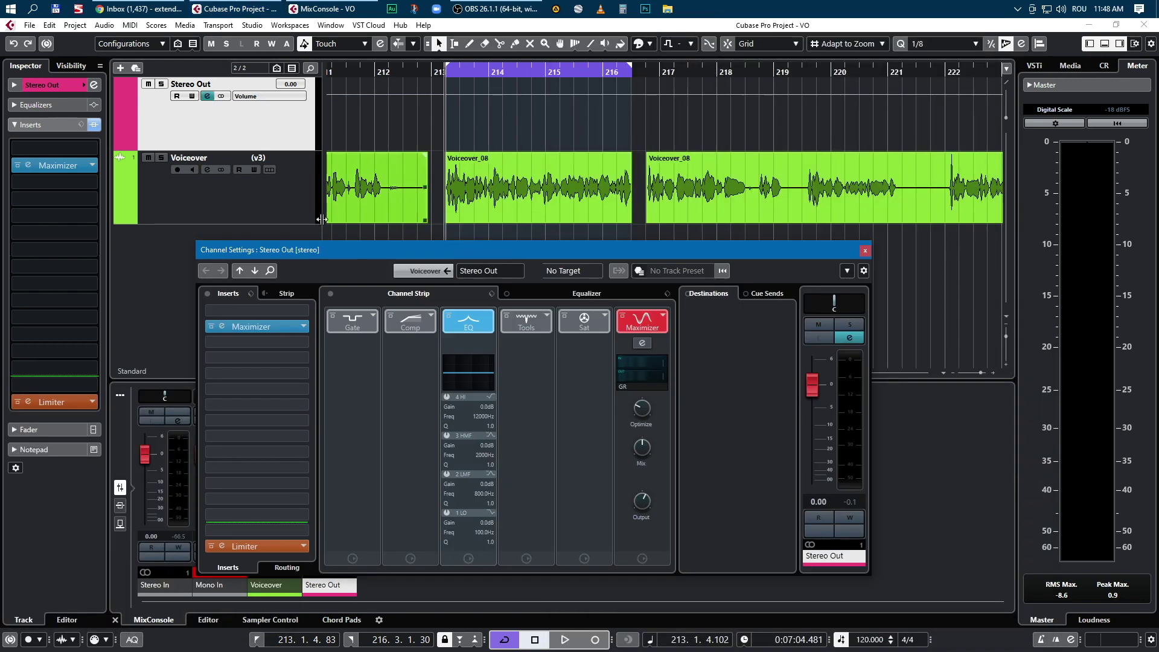
{"action": "left_click", "coordinate": [287, 203]}
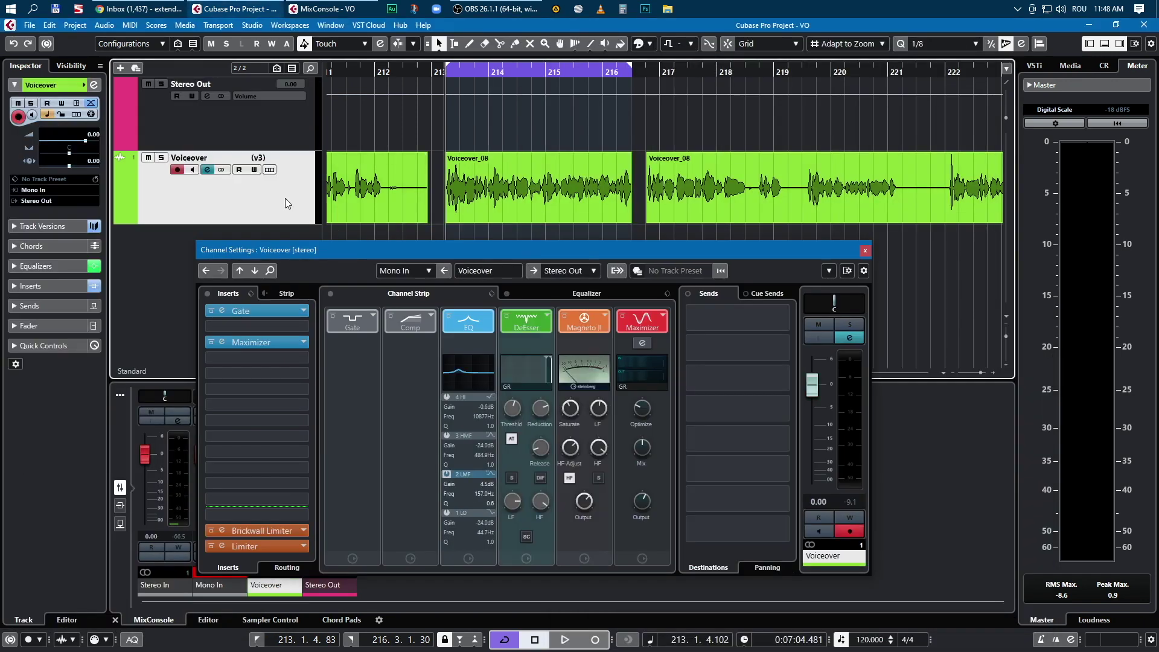